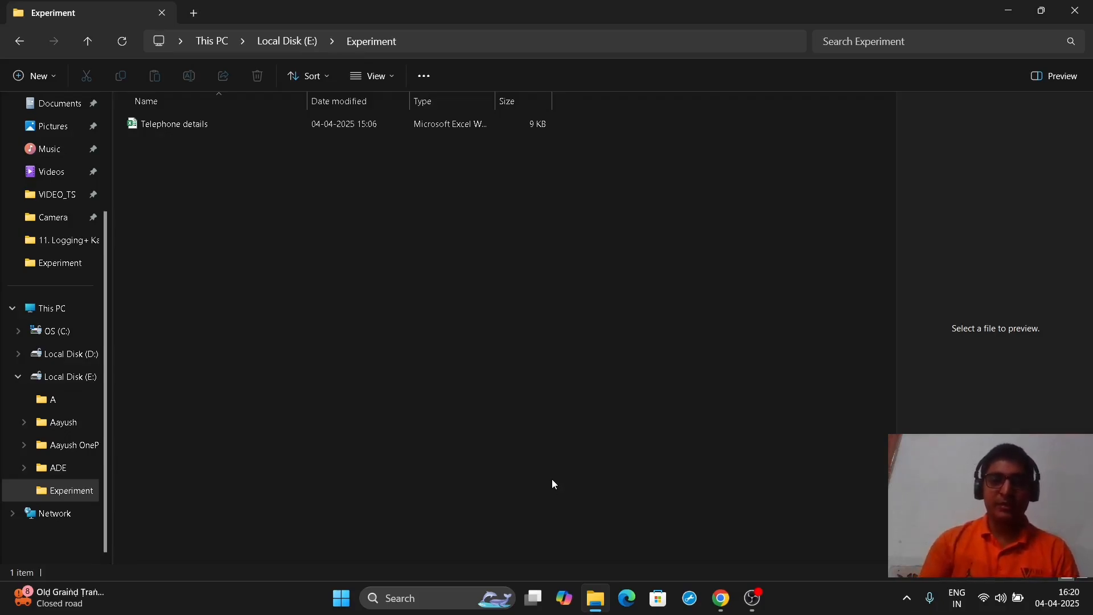
# Step: Open the Telephone details workbook in Excel and review its Name and Number columns
pyautogui.doubleClick(479, 124)
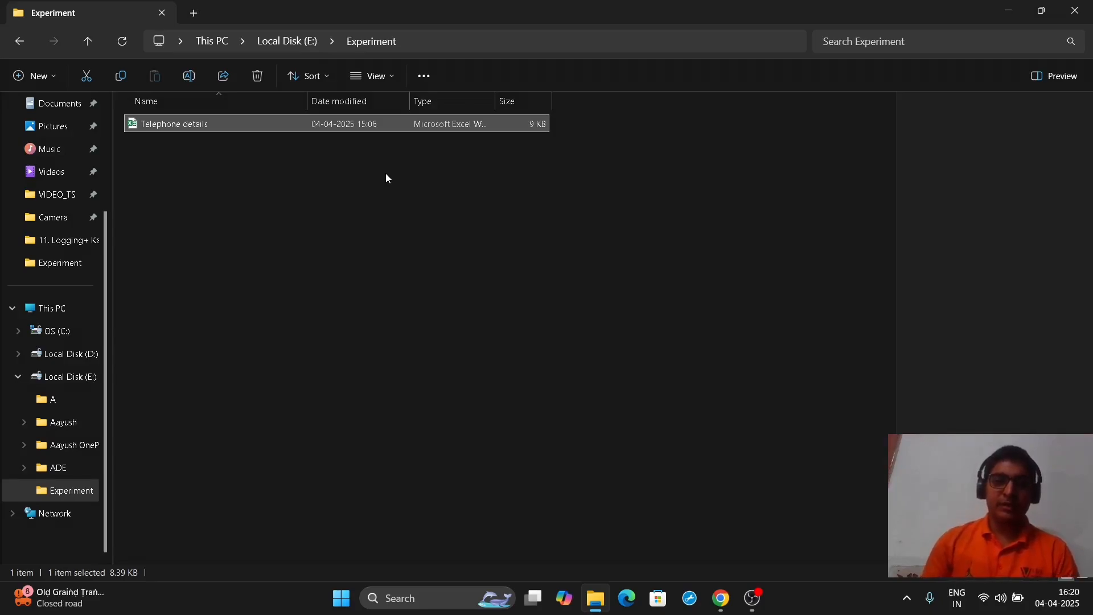
pyautogui.press('Return')
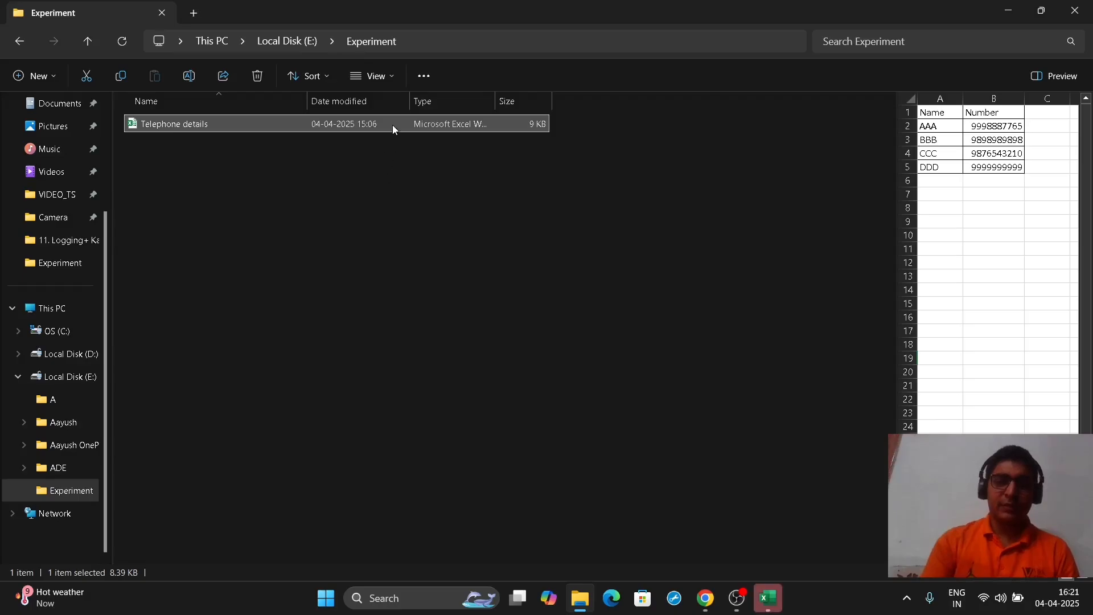
pyautogui.click(767, 598)
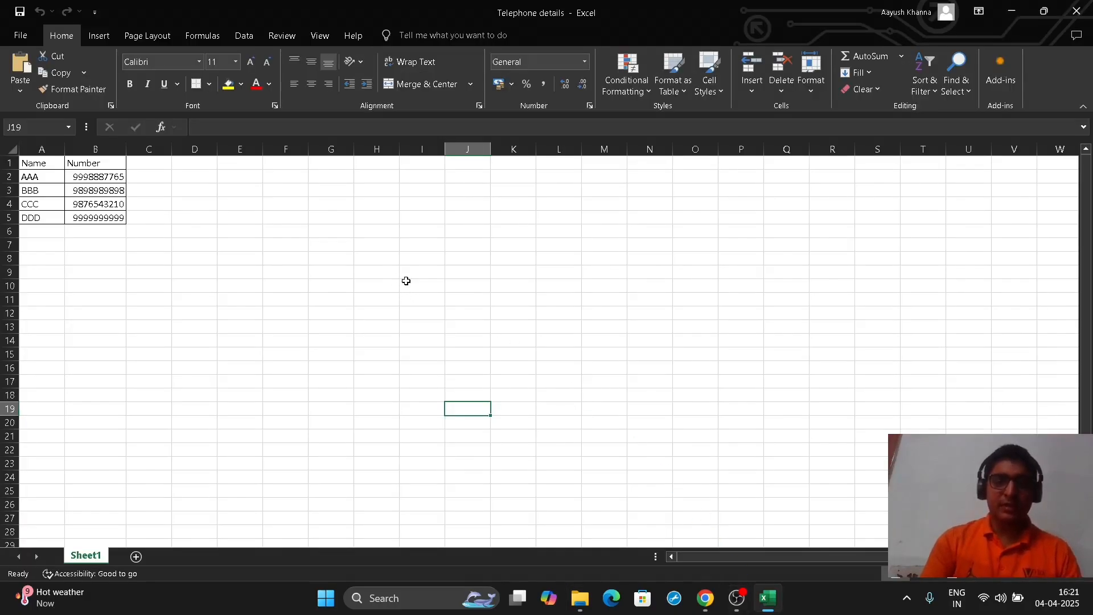
pyautogui.click(254, 232)
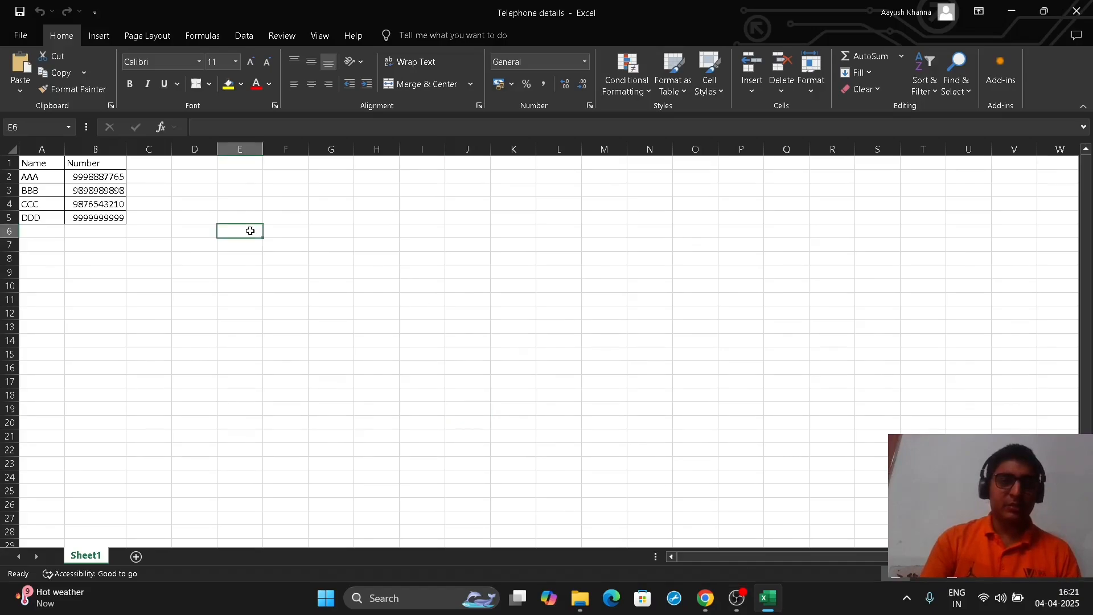
pyautogui.click(131, 240)
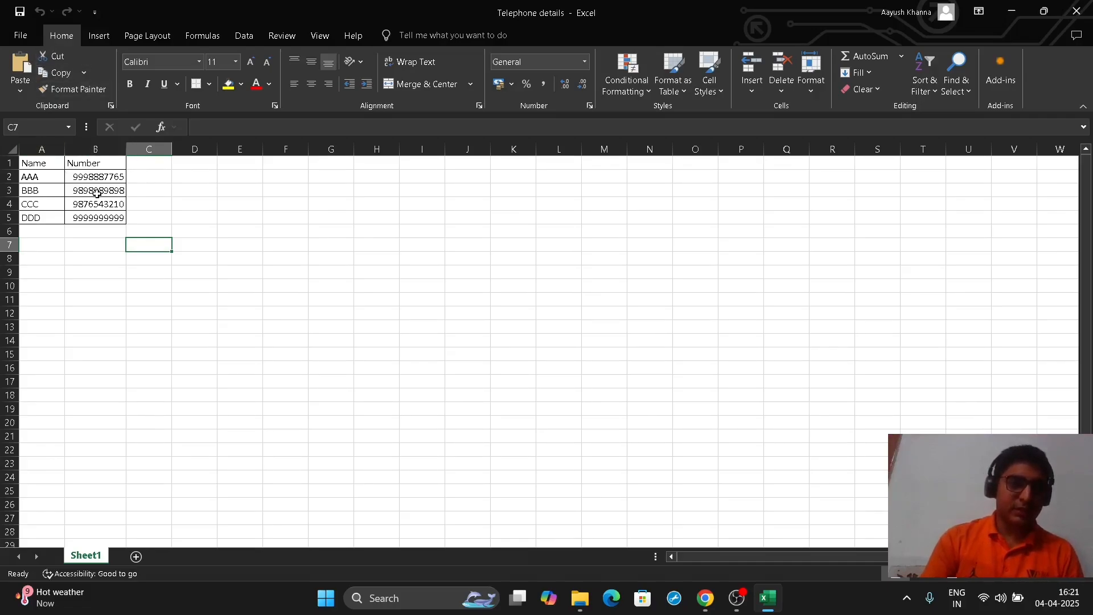
pyautogui.click(41, 148)
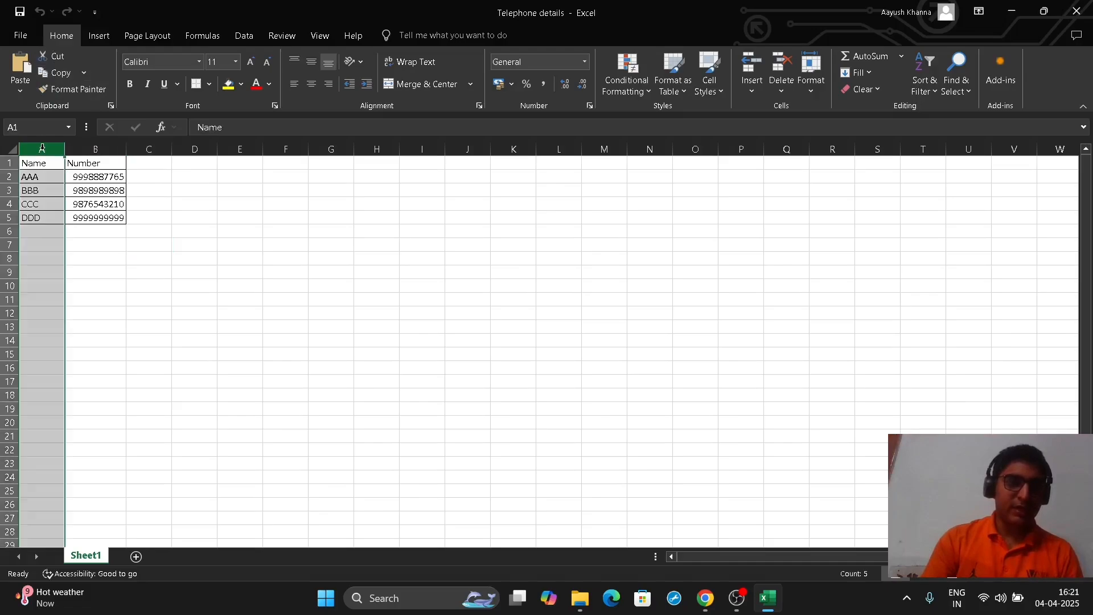
pyautogui.click(95, 149)
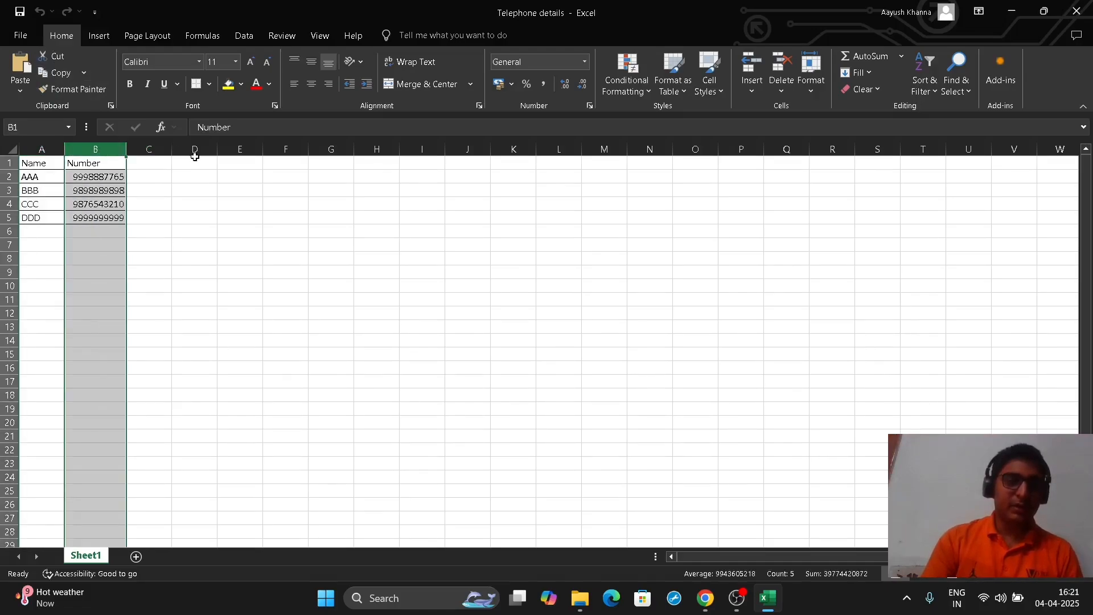
pyautogui.click(81, 174)
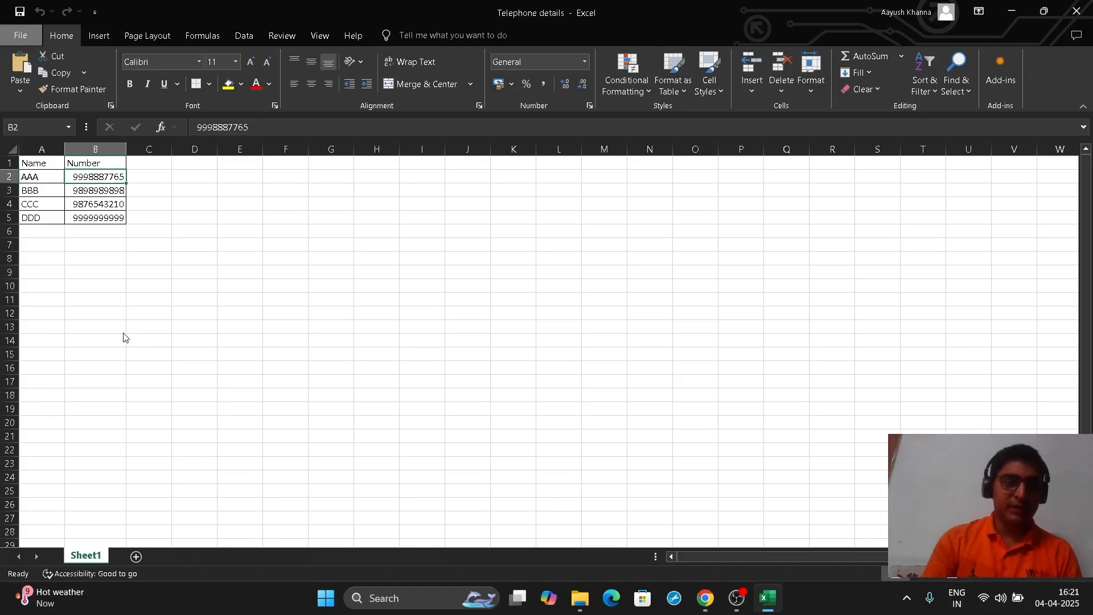
# Step: Save a copy in the Experiment folder as "Telephone details csv file" in CSV UTF-8 (Comma delimited) format, keeping that format
pyautogui.click(20, 35)
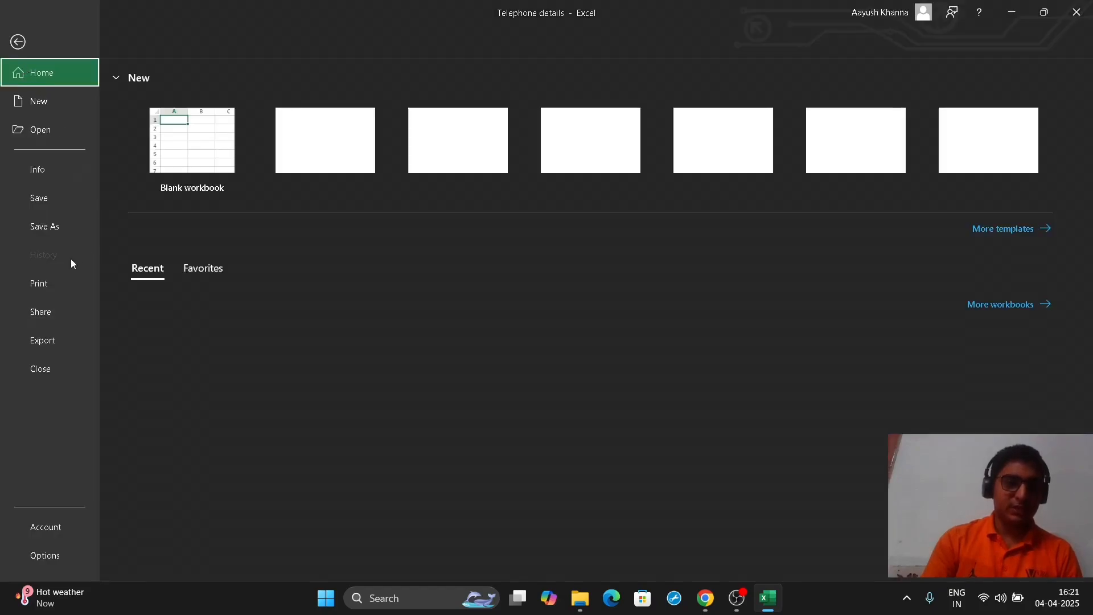
pyautogui.click(55, 233)
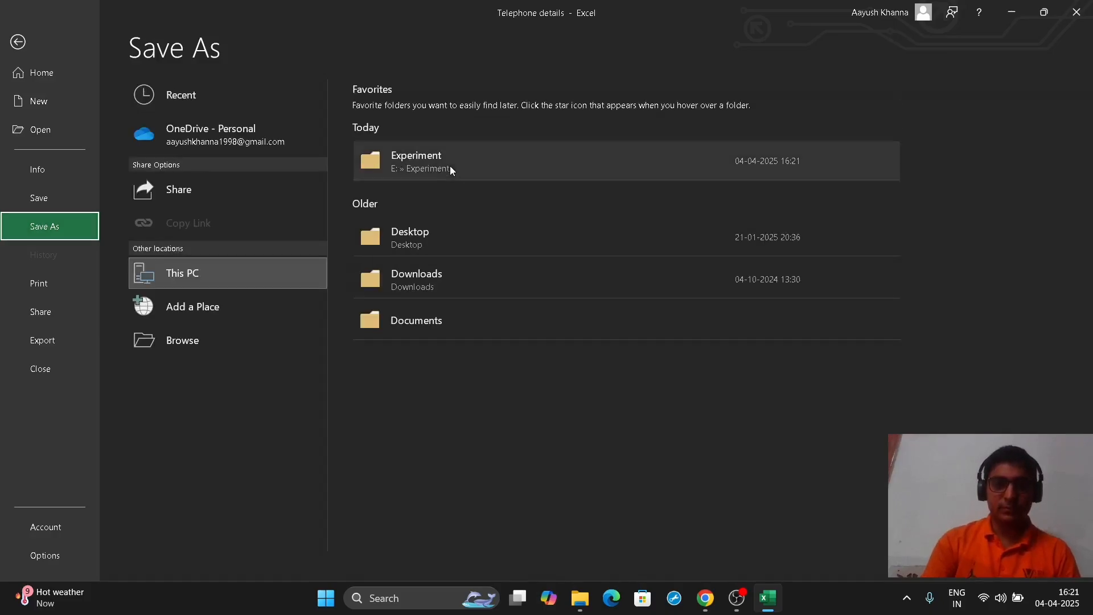
pyautogui.click(447, 165)
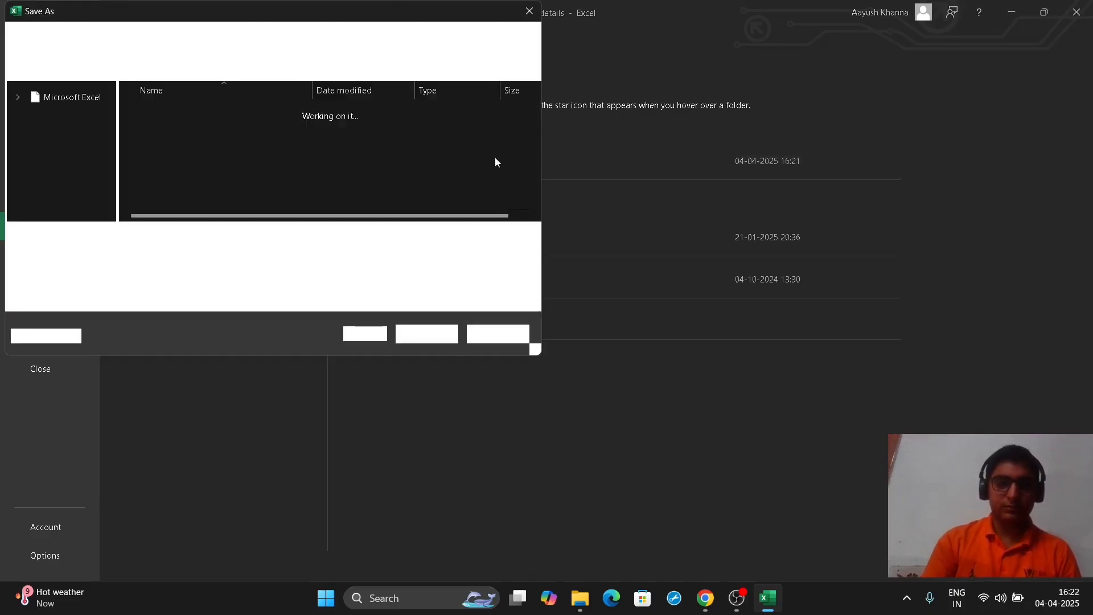
pyautogui.click(244, 254)
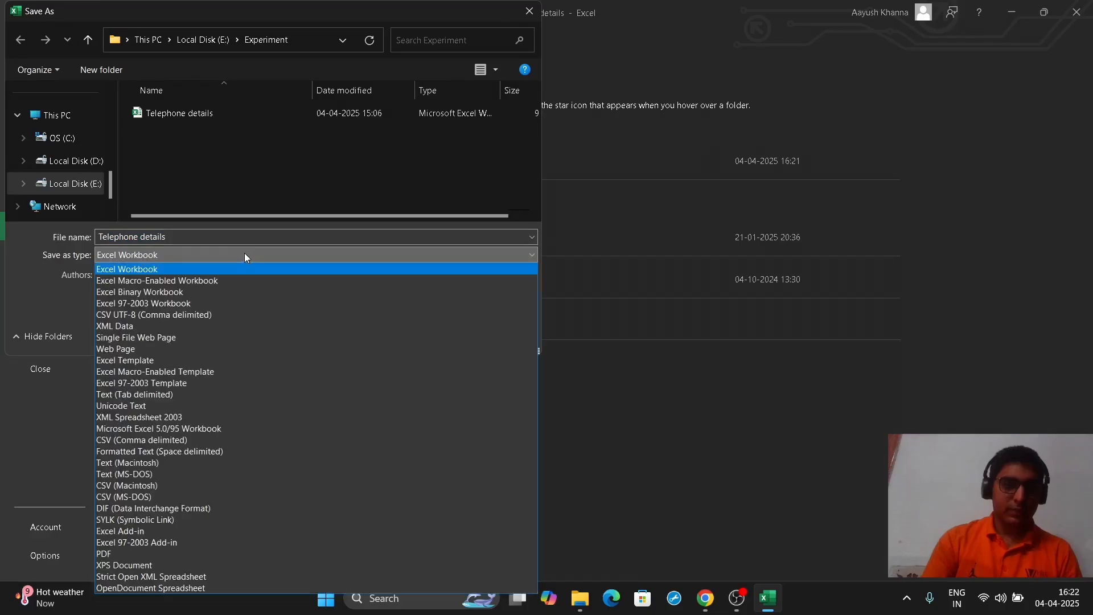
pyautogui.click(146, 316)
pyautogui.click(179, 237)
pyautogui.click(180, 236)
pyautogui.write('csv file')
pyautogui.click(446, 319)
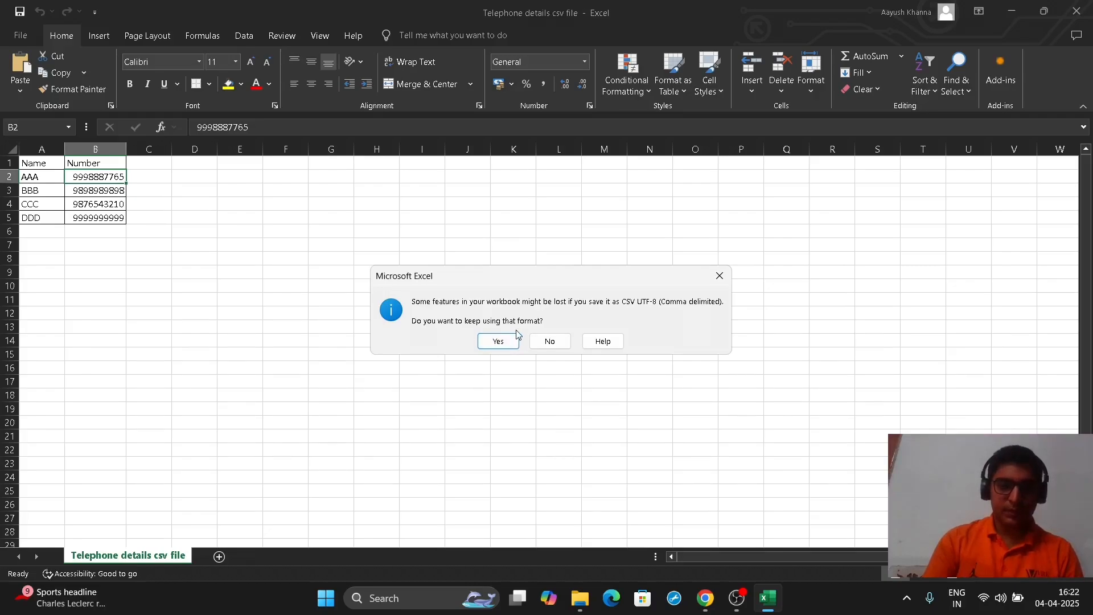
pyautogui.click(495, 339)
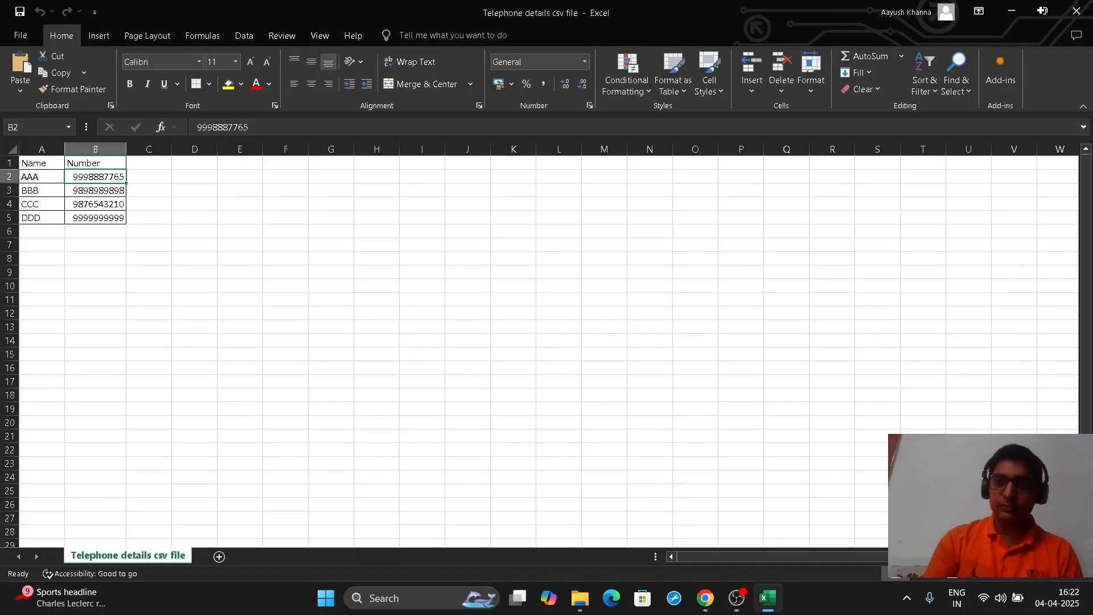
# Step: Return to the Experiment folder in File Explorer and check the saved Telephone details csv file
pyautogui.click(1067, 16)
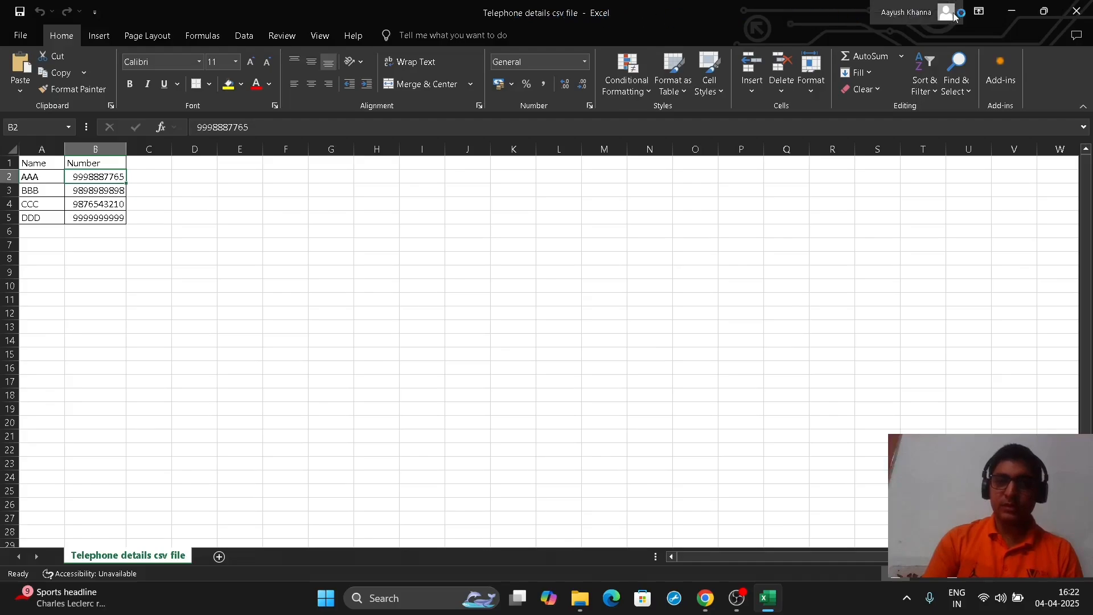
pyautogui.click(1012, 12)
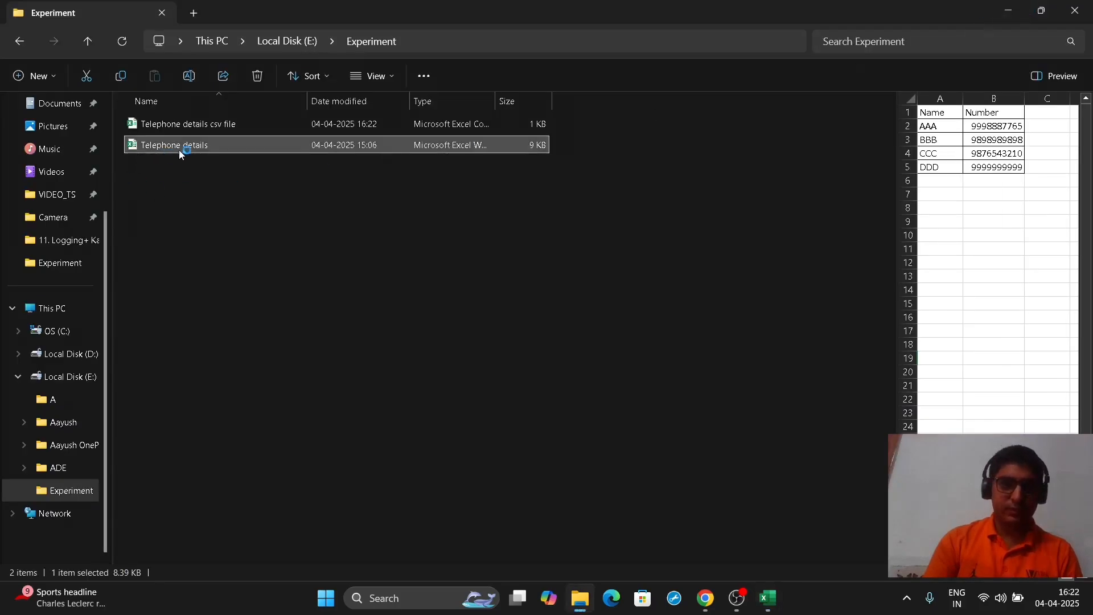
pyautogui.click(218, 125)
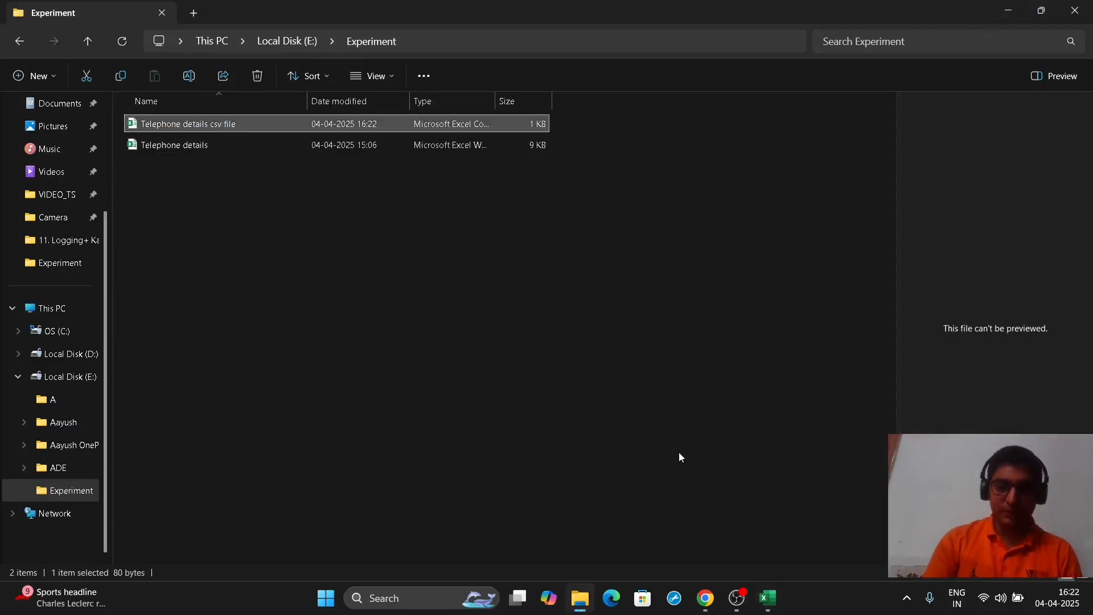
# Step: Switch to Chrome, search Google for "csv to vcard online" and open the FileConverts CSV to vCard converter
pyautogui.click(705, 598)
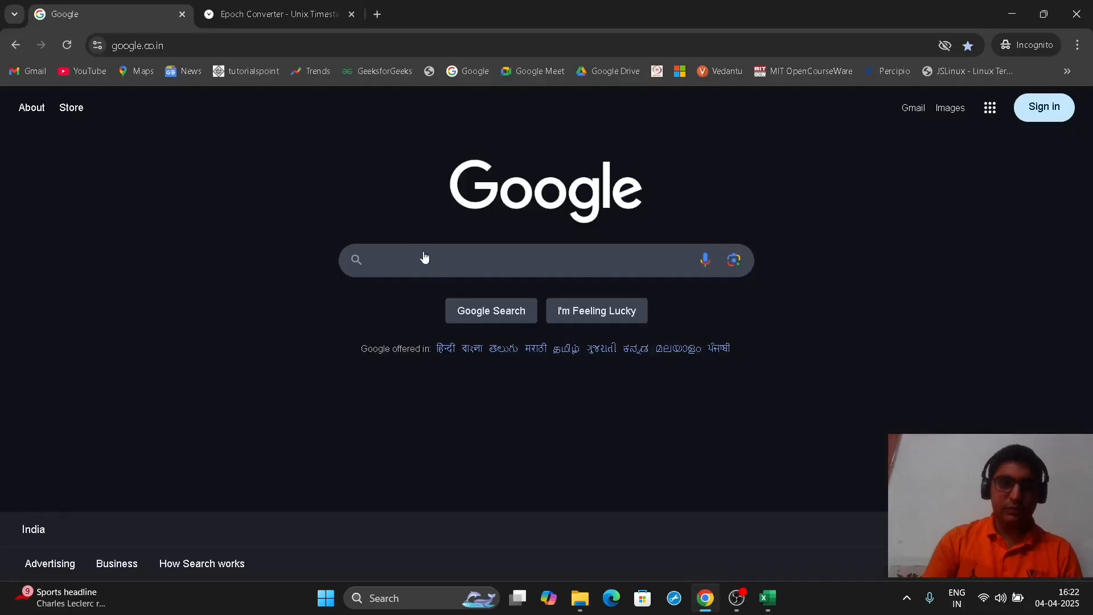
pyautogui.click(397, 254)
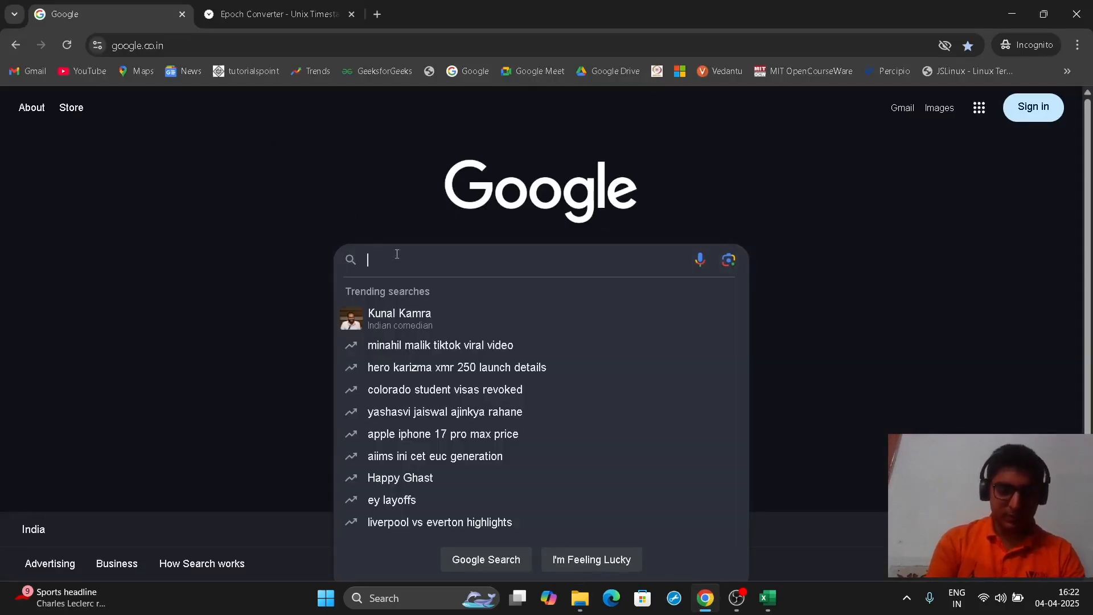
pyautogui.write('csv to')
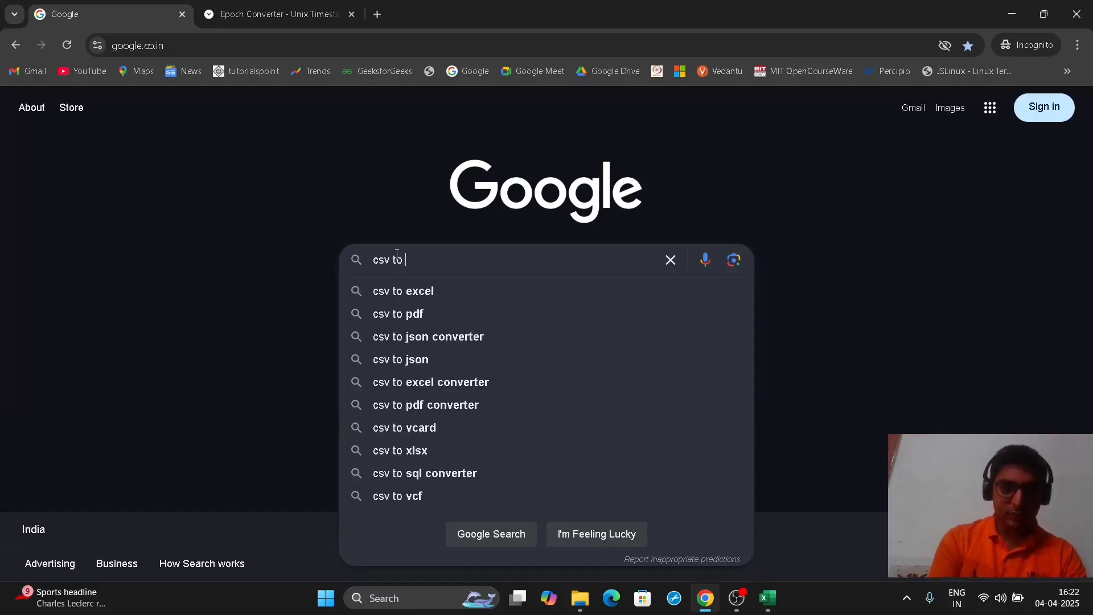
pyautogui.write(' vcard')
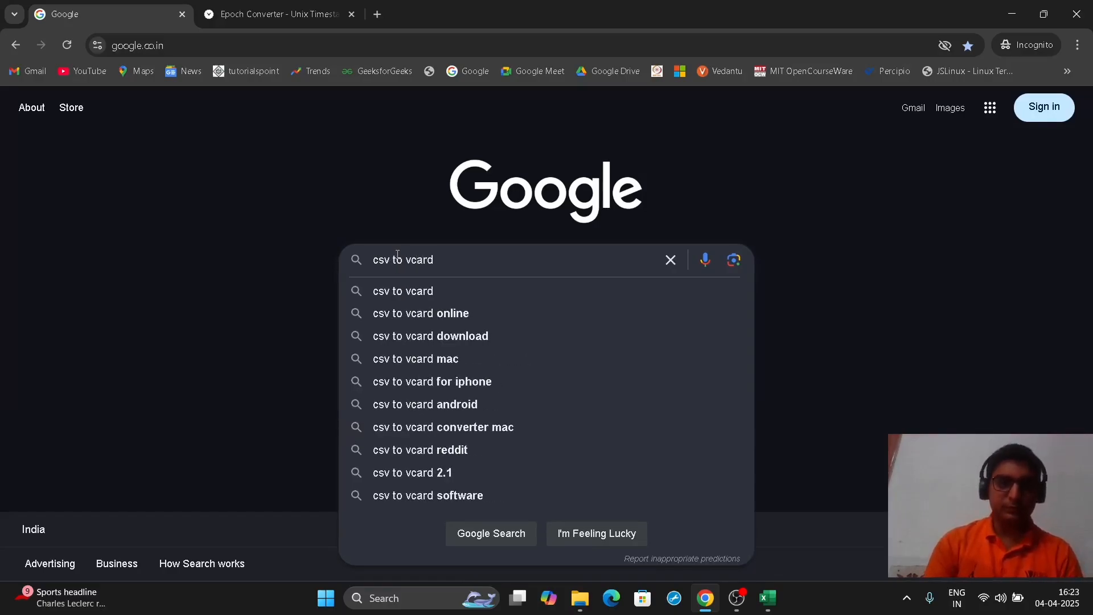
pyautogui.click(428, 321)
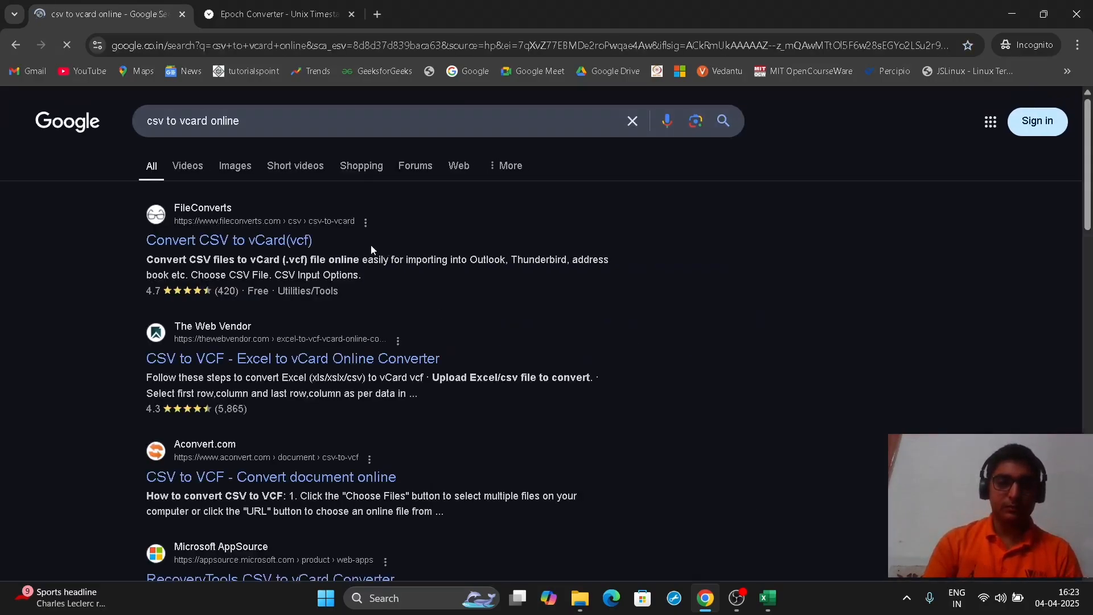
pyautogui.click(264, 252)
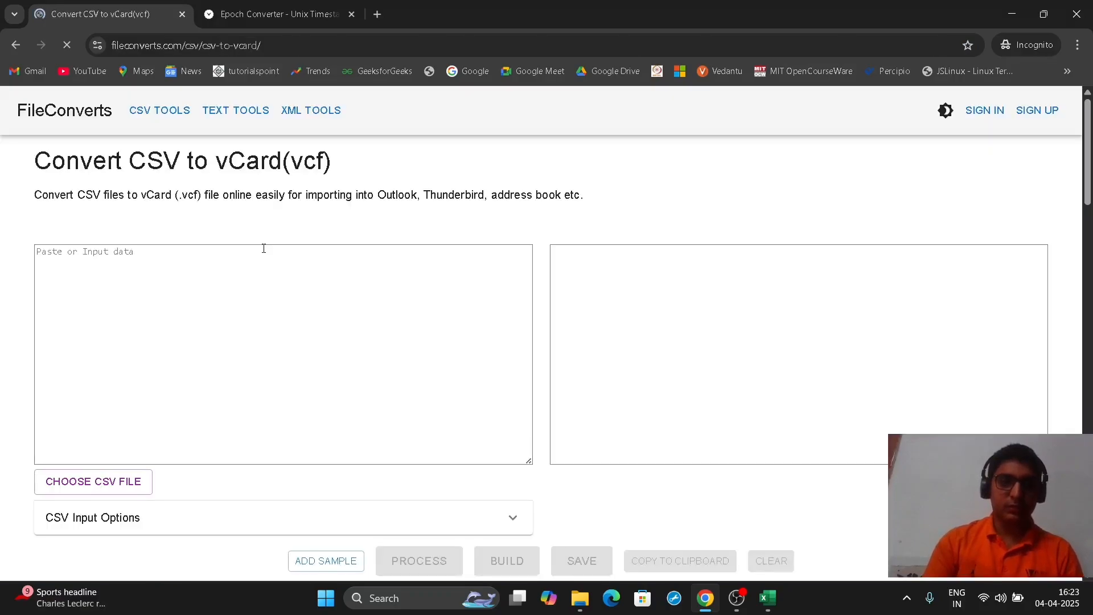
# Step: Load "Telephone details csv file" from the Experiment folder into the converter
pyautogui.scroll(-2, 241, 340)
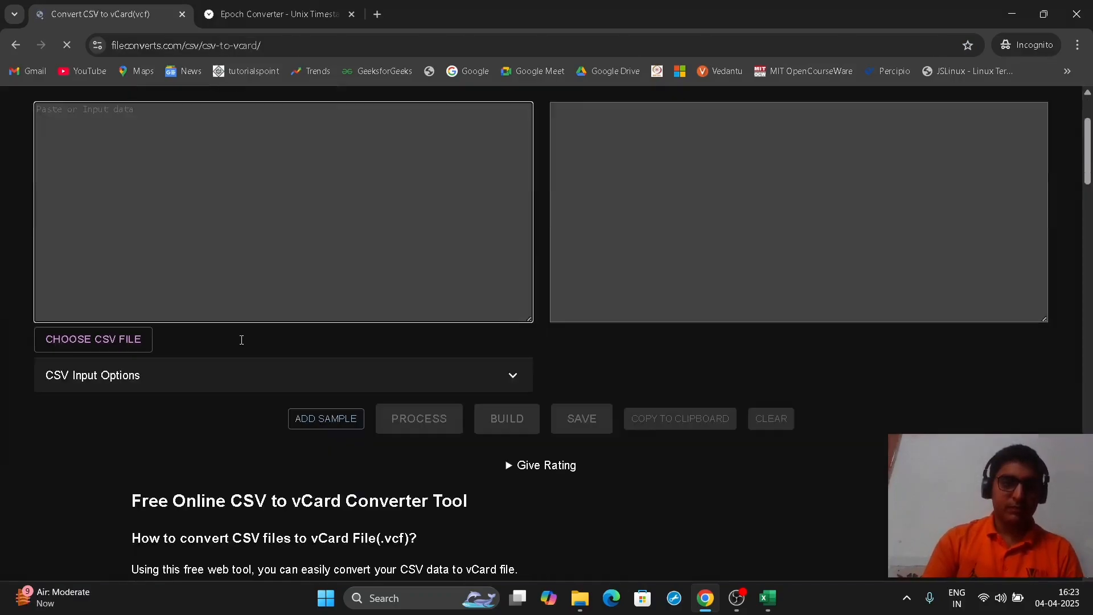
pyautogui.scroll(1, 239, 342)
pyautogui.click(133, 411)
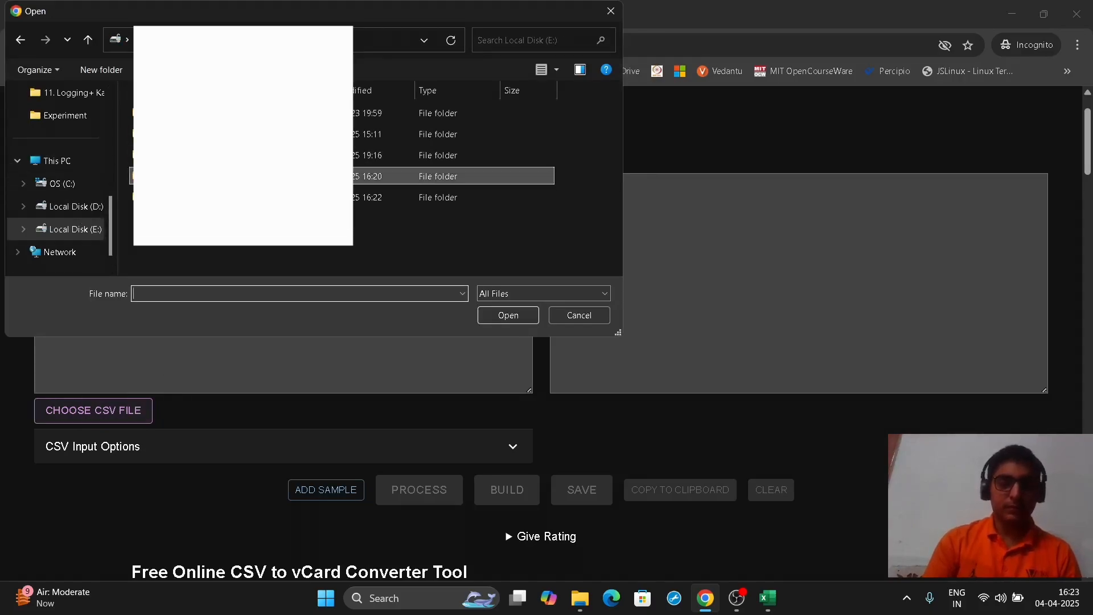
pyautogui.doubleClick(187, 200)
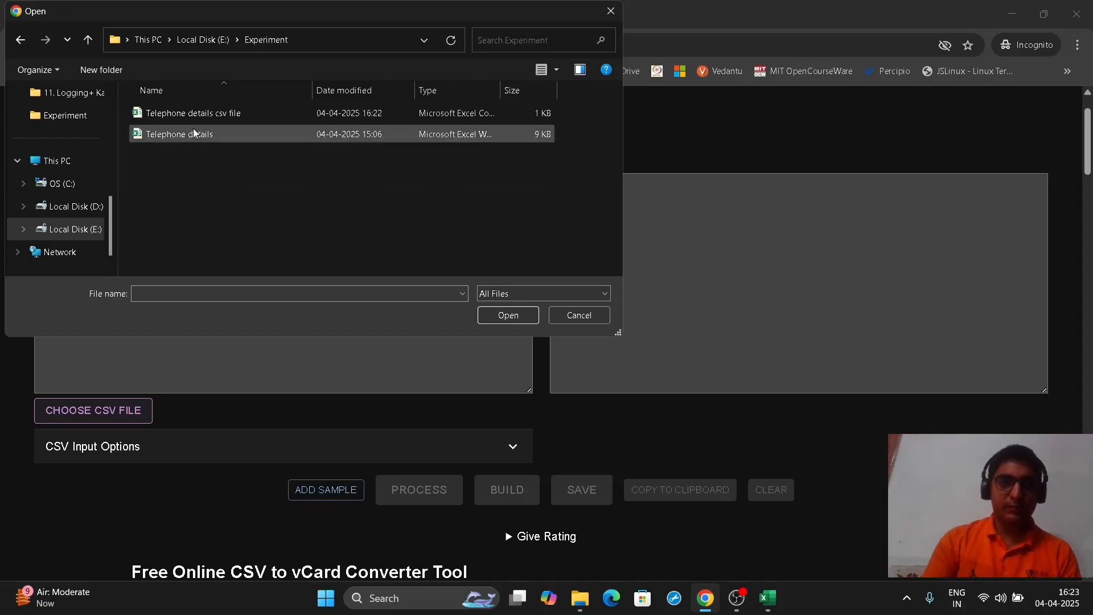
pyautogui.doubleClick(203, 112)
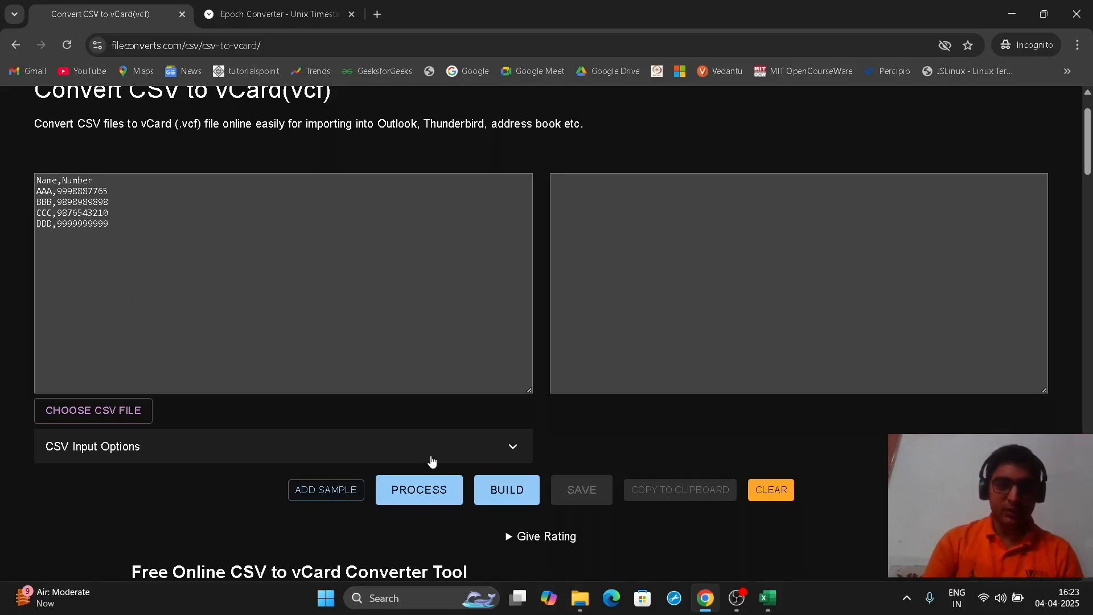
# Step: Process the loaded CSV data and map the Number column to the Phone vCard property
pyautogui.click(436, 489)
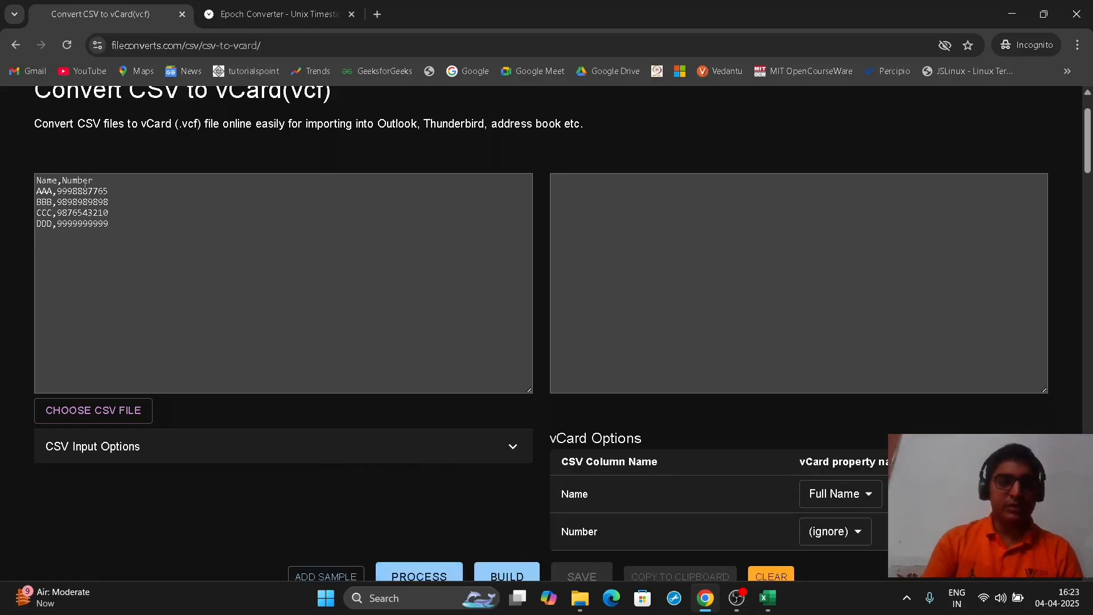
pyautogui.doubleClick(45, 180)
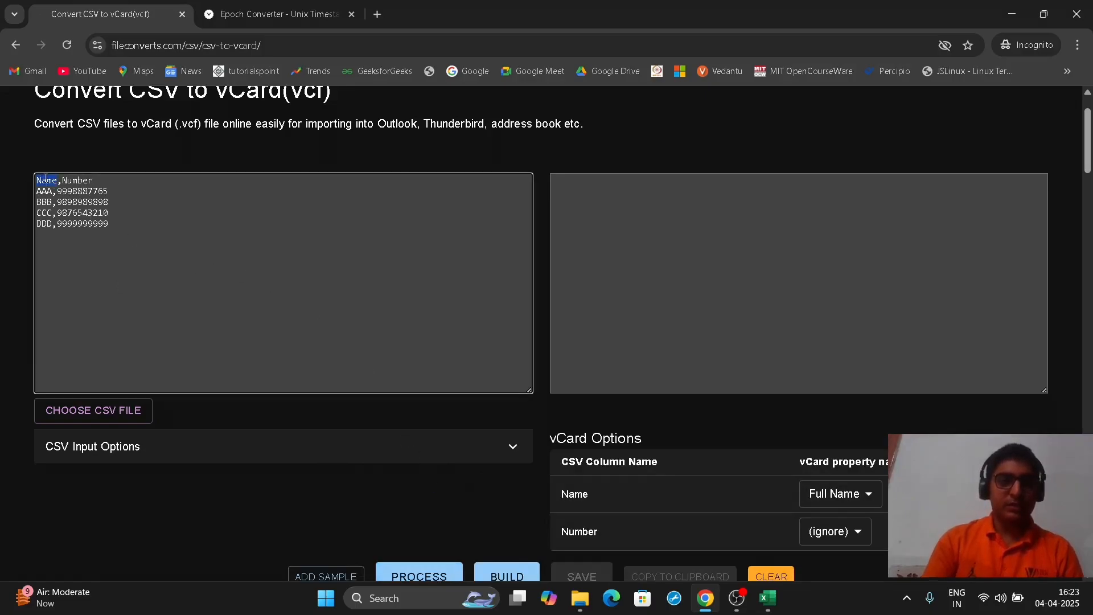
pyautogui.doubleClick(74, 181)
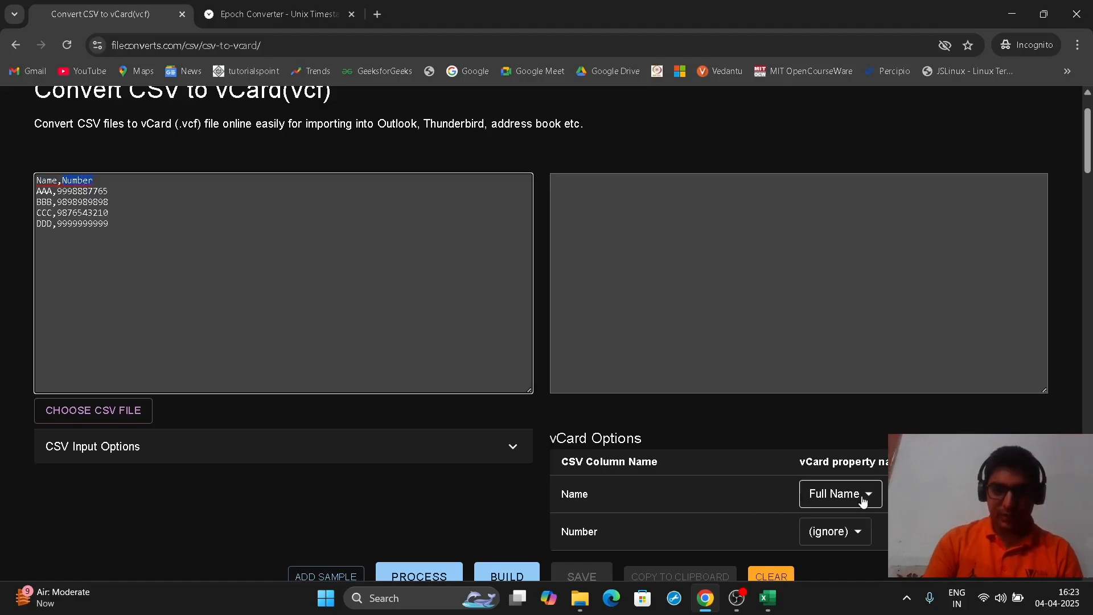
pyautogui.click(43, 175)
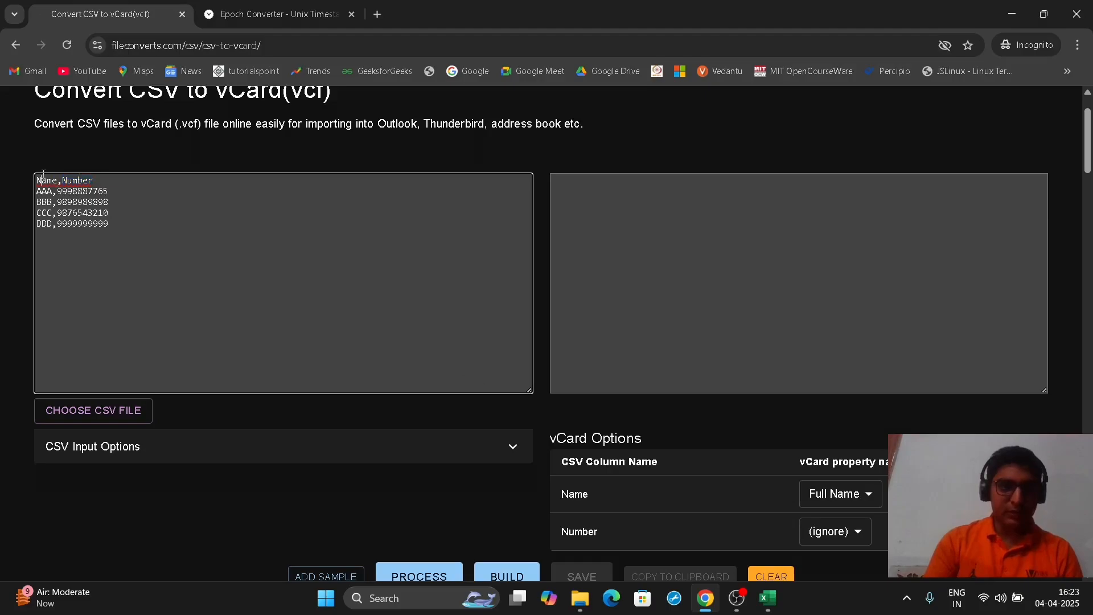
pyautogui.click(832, 531)
pyautogui.scroll(-4, 827, 455)
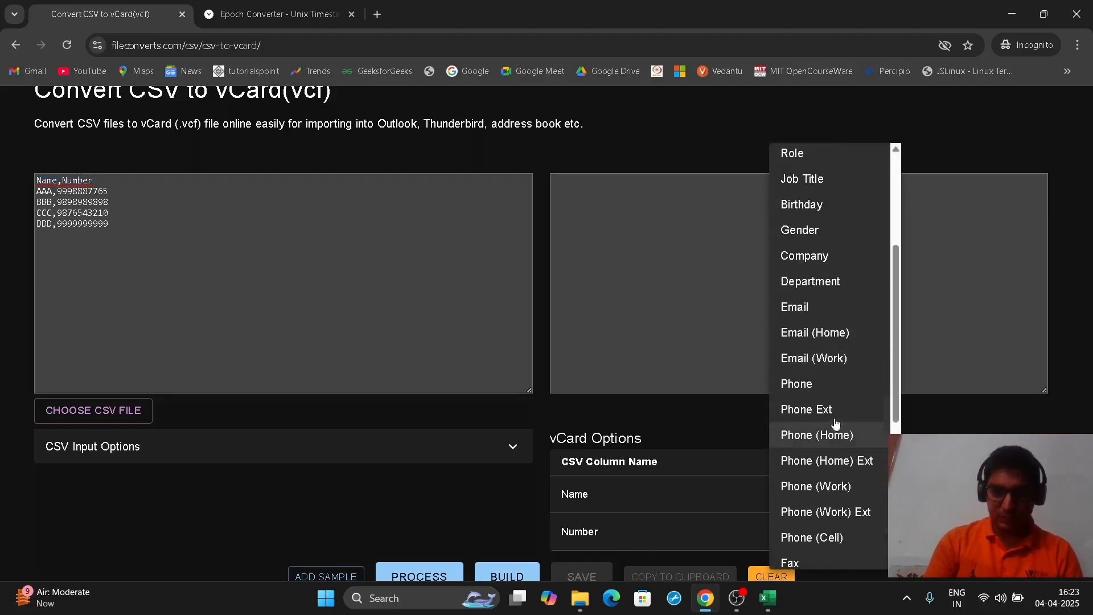
pyautogui.click(818, 395)
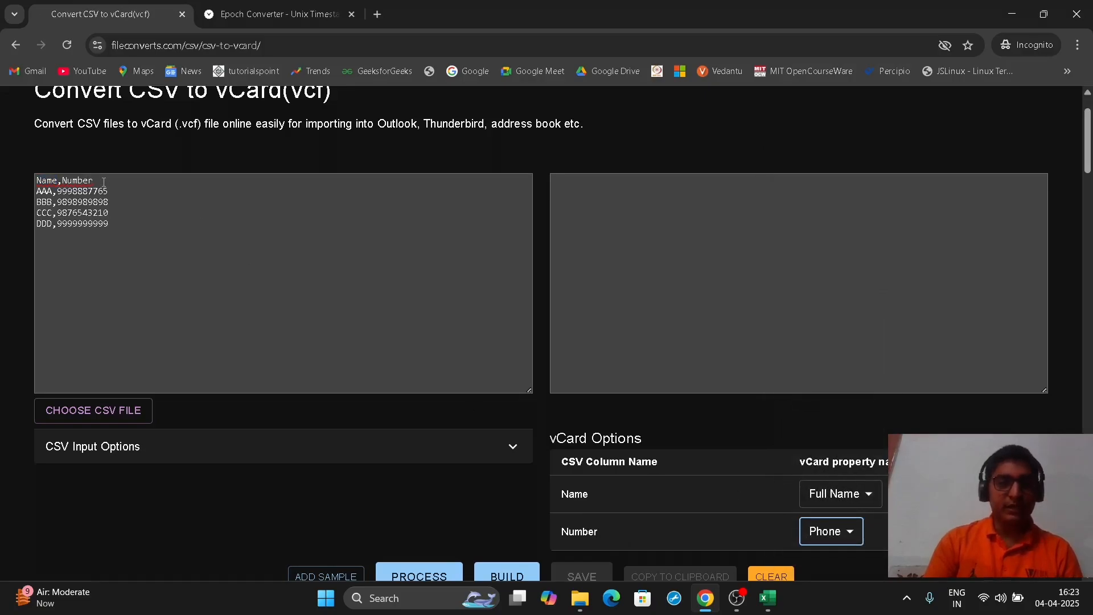
pyautogui.scroll(-1, 719, 503)
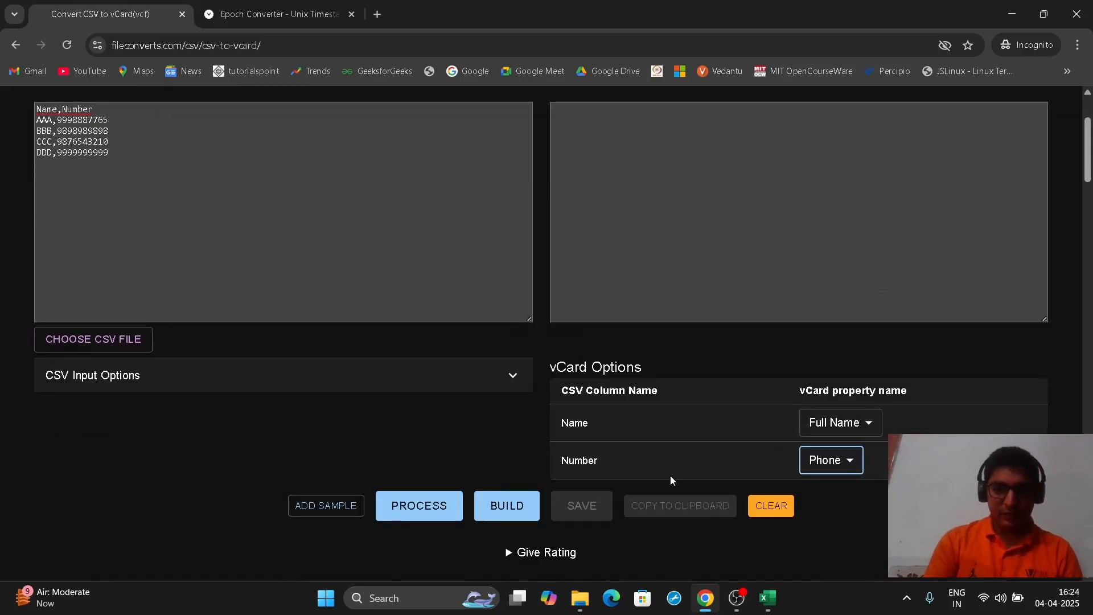
pyautogui.scroll(-1, 669, 472)
pyautogui.scroll(-1, 665, 383)
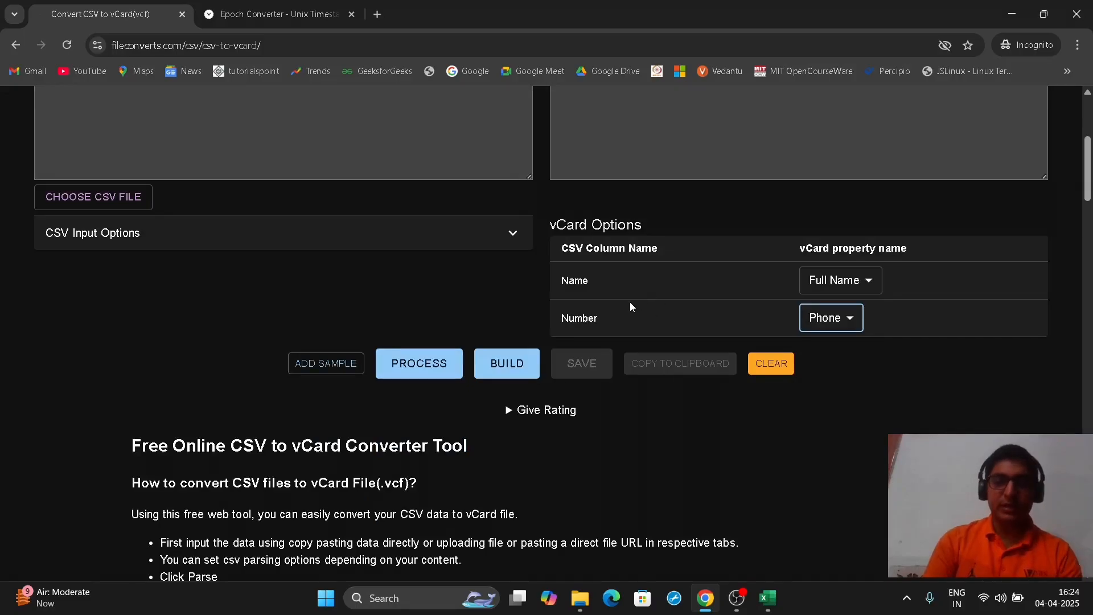
# Step: Build the vCard output from the mapped Name and Number columns and review the generated entries
pyautogui.scroll(1, 616, 342)
pyautogui.scroll(1, 607, 402)
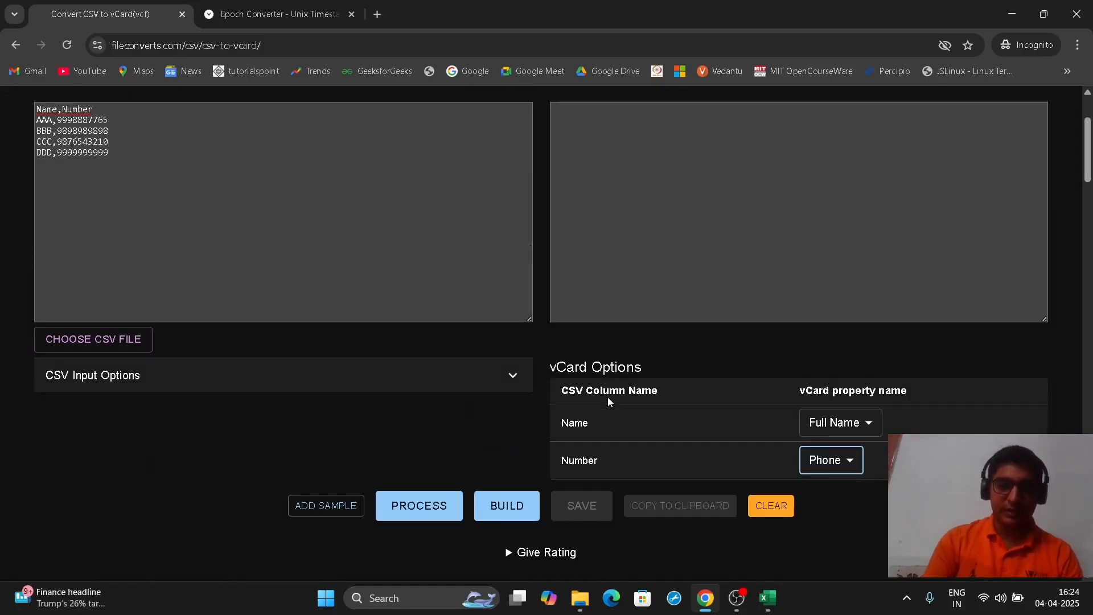
pyautogui.click(531, 507)
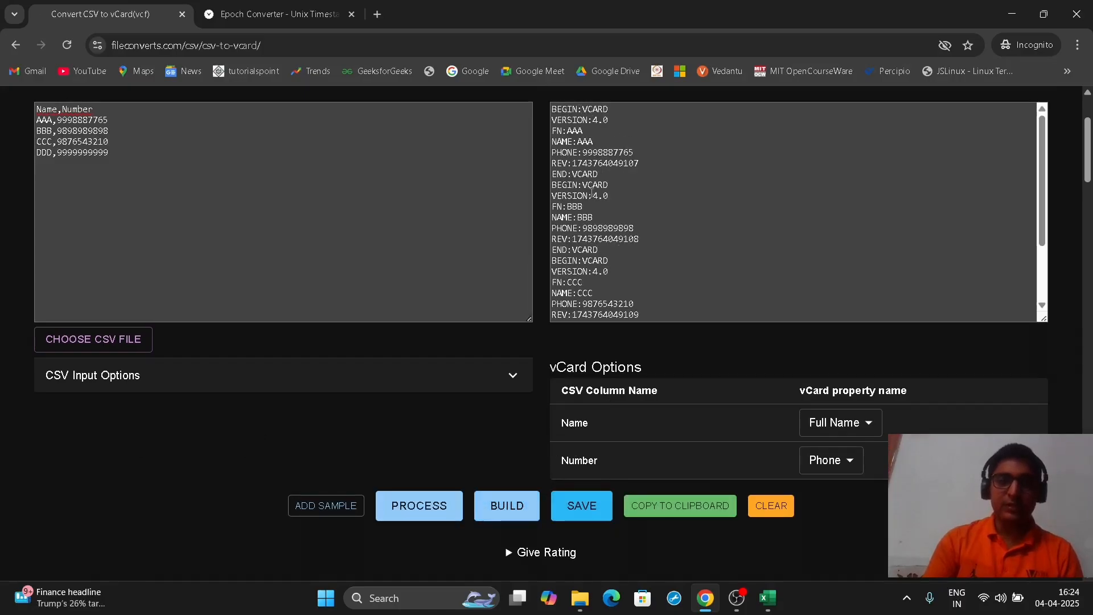
pyautogui.scroll(2, 629, 289)
pyautogui.click(610, 328)
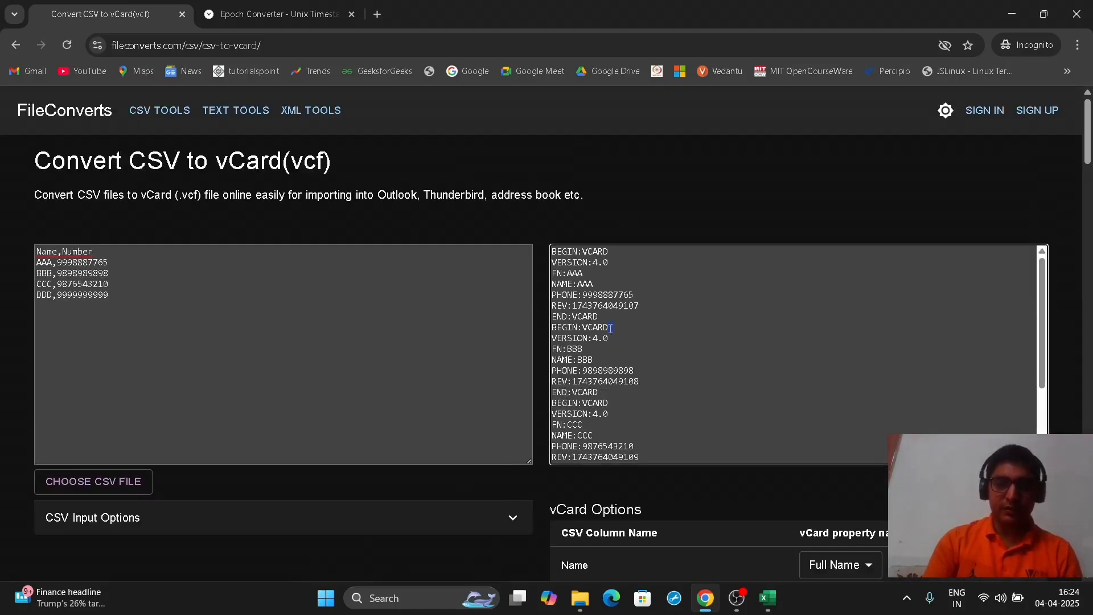
pyautogui.click(685, 314)
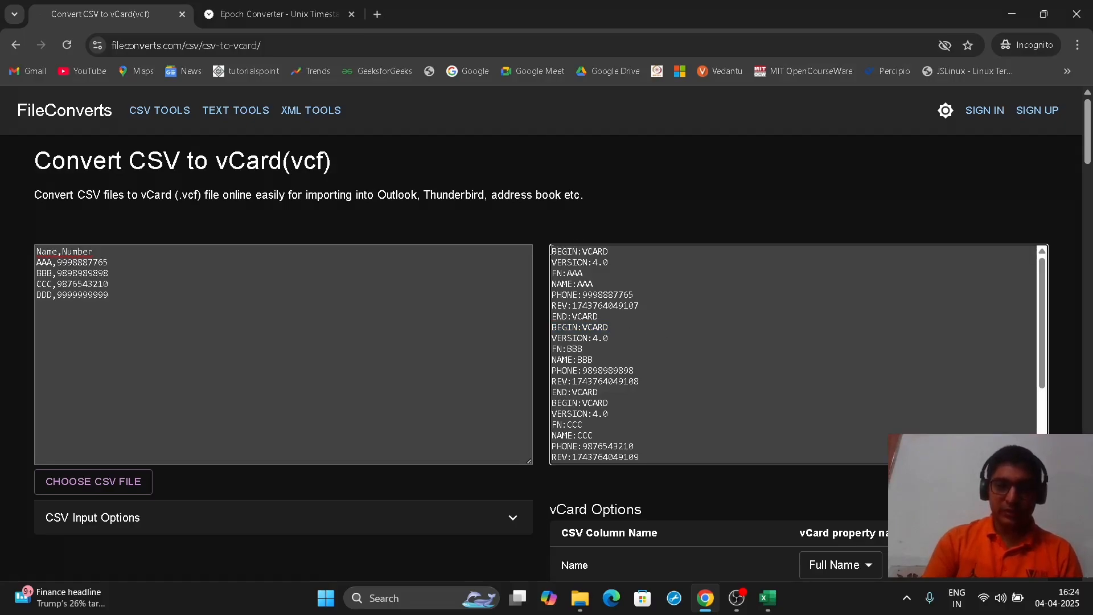
pyautogui.scroll(-2, 679, 371)
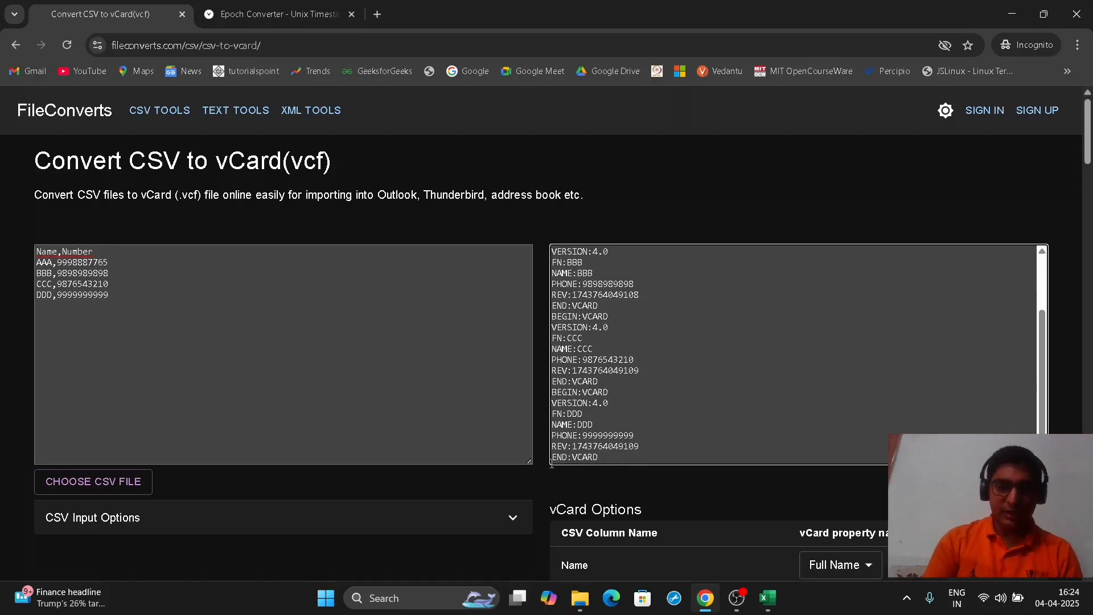
# Step: Save the generated vCard file as "fileconverts" in the Experiment folder on Local Disk (E:)
pyautogui.scroll(-5, 627, 350)
pyautogui.scroll(1, 628, 349)
pyautogui.click(573, 376)
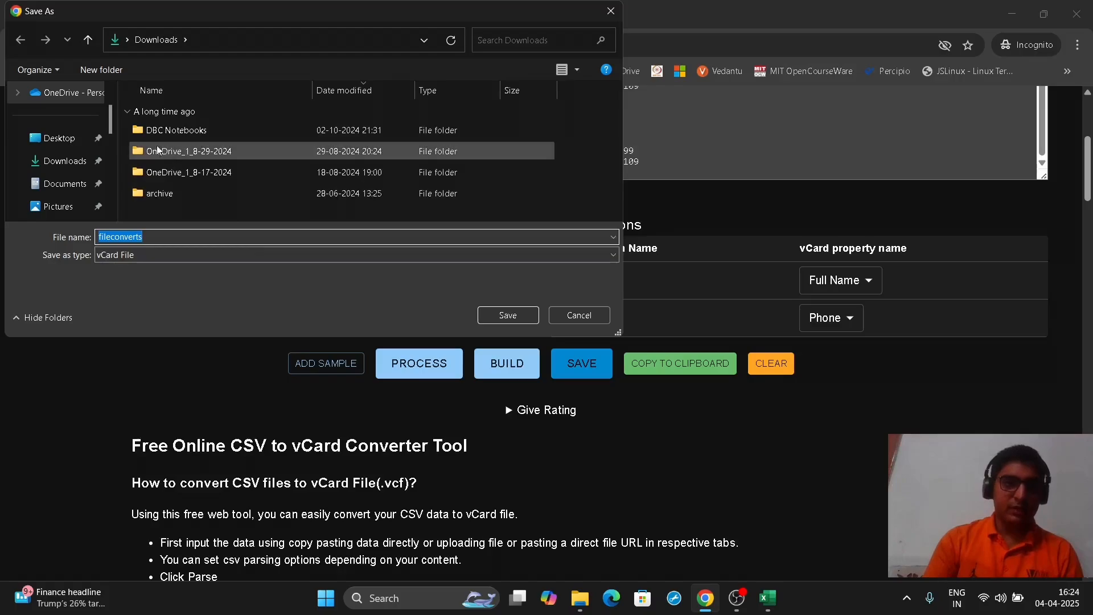
pyautogui.scroll(-3, 70, 179)
pyautogui.click(65, 138)
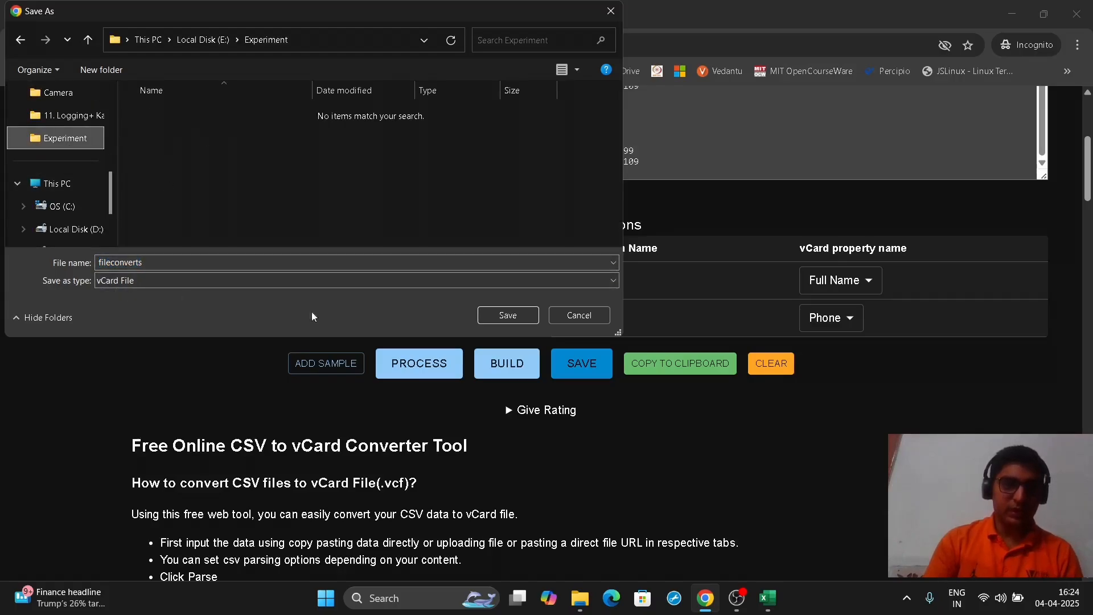
pyautogui.click(487, 315)
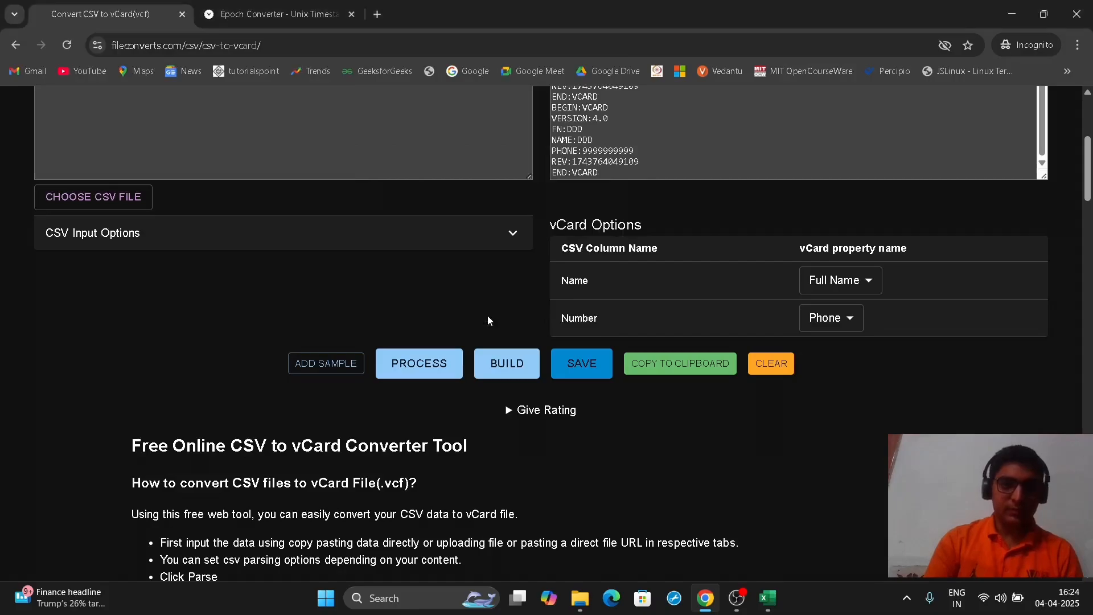
# Step: Examine the fields of the first entry in the vCard output, including its FN and END lines
pyautogui.scroll(3, 569, 229)
pyautogui.scroll(3, 569, 191)
pyautogui.scroll(3, 498, 278)
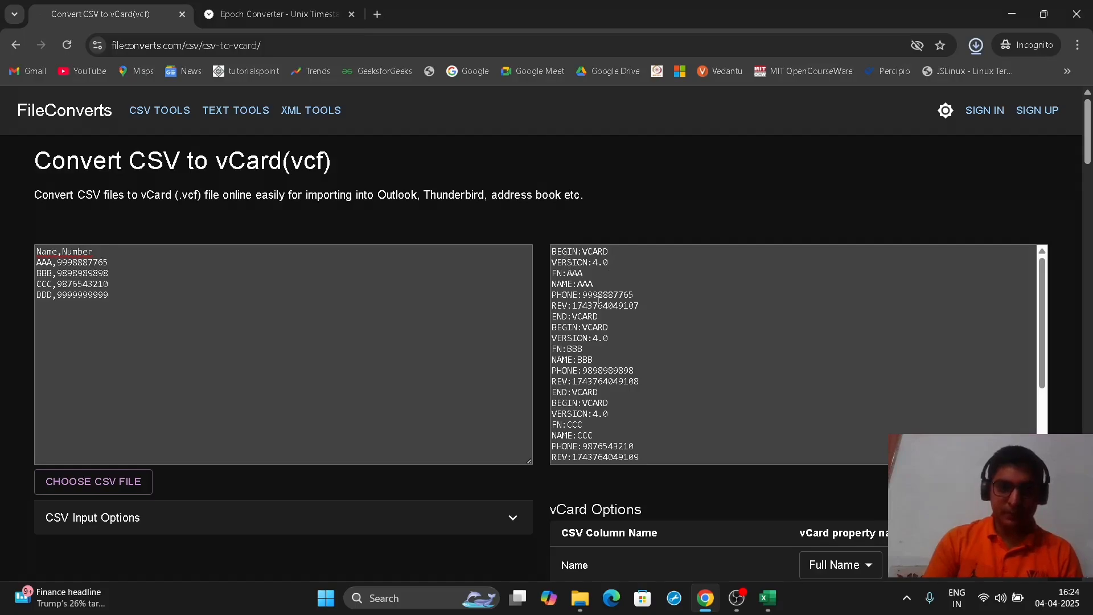
pyautogui.click(555, 317)
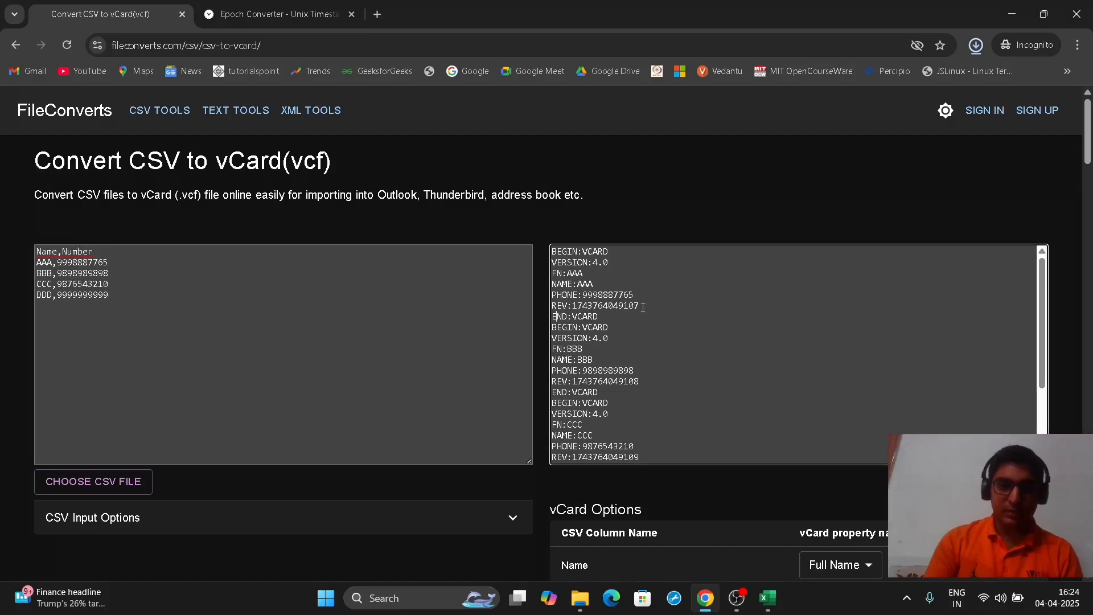
pyautogui.moveTo(570, 274); pyautogui.dragTo(551, 274)
pyautogui.click(556, 275)
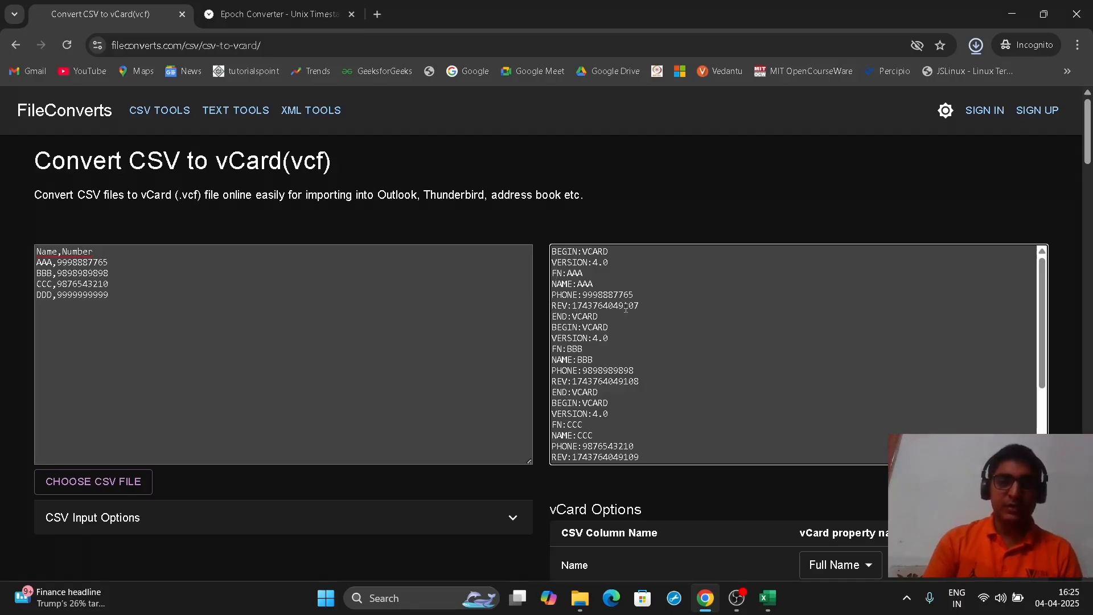
pyautogui.doubleClick(598, 306)
pyautogui.hotkey('ctrl', 'c')
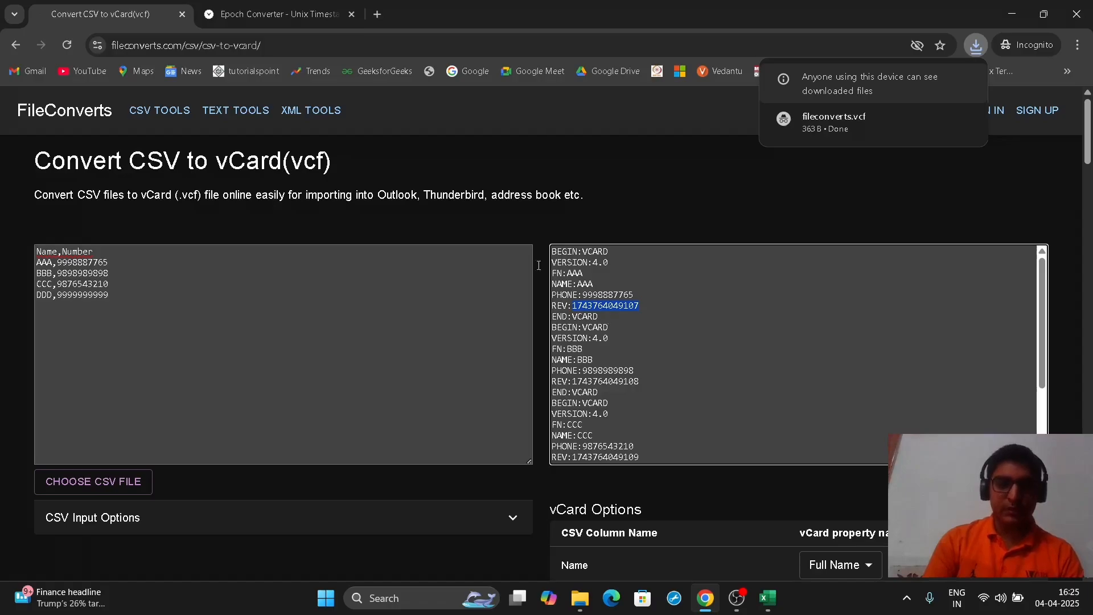
pyautogui.click(301, 12)
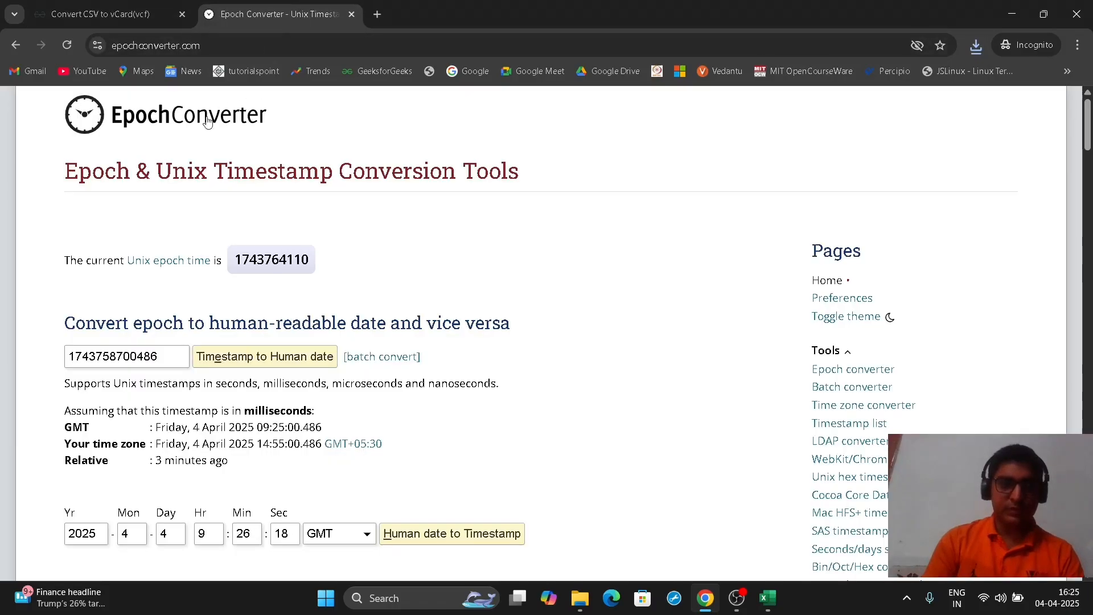
pyautogui.doubleClick(157, 357)
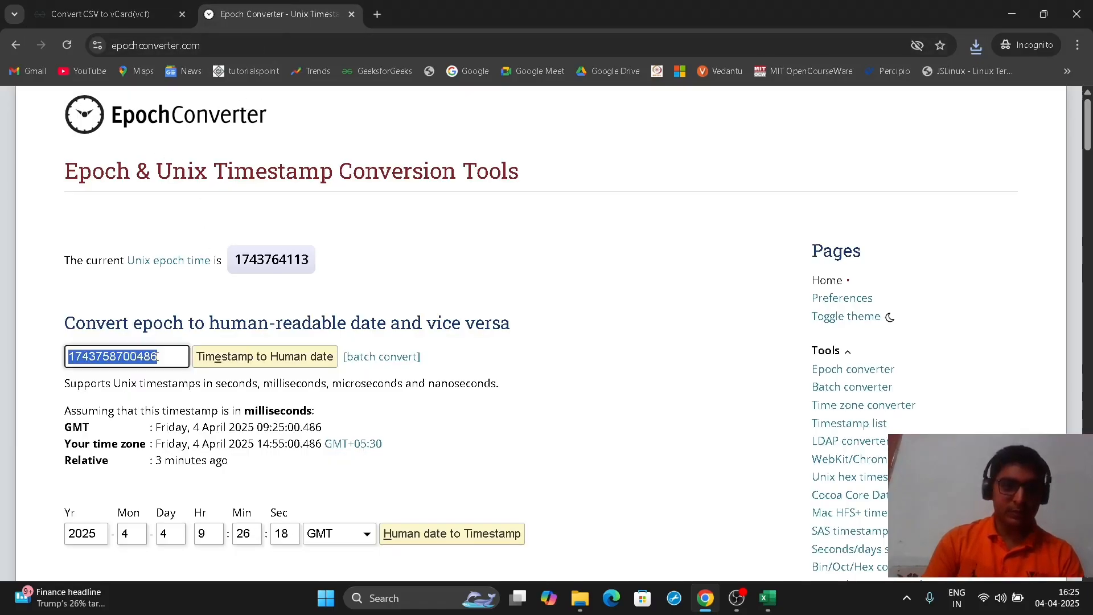
pyautogui.hotkey('ctrl', 'v')
pyautogui.click(263, 359)
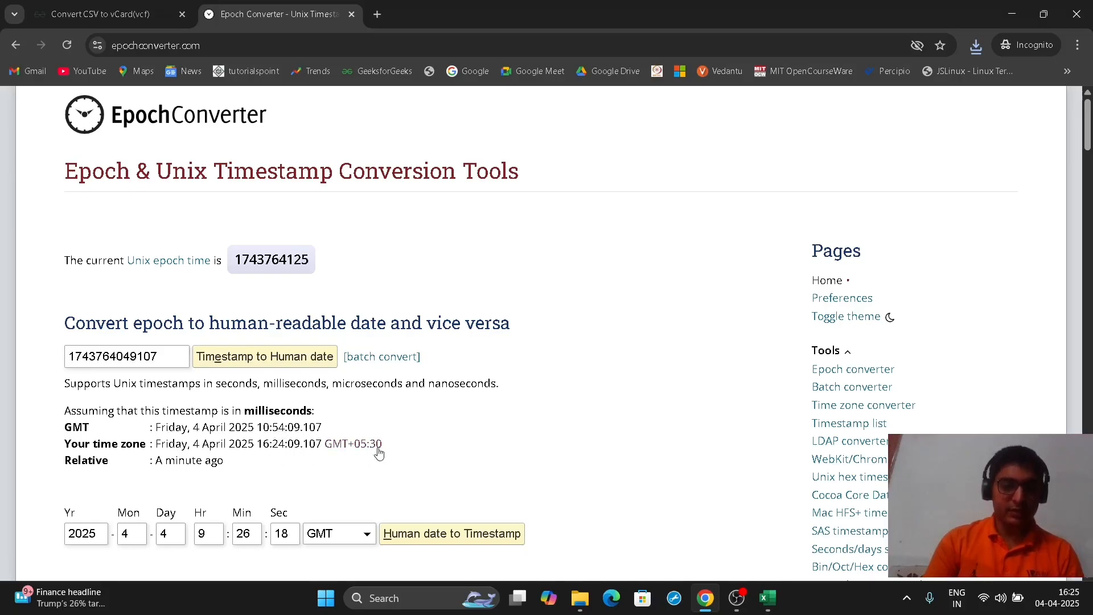
# Step: Return to the CSV to vCard converter, switch to File Explorer and check the Experiment folder for the saved fileconverts VCF file
pyautogui.click(128, 8)
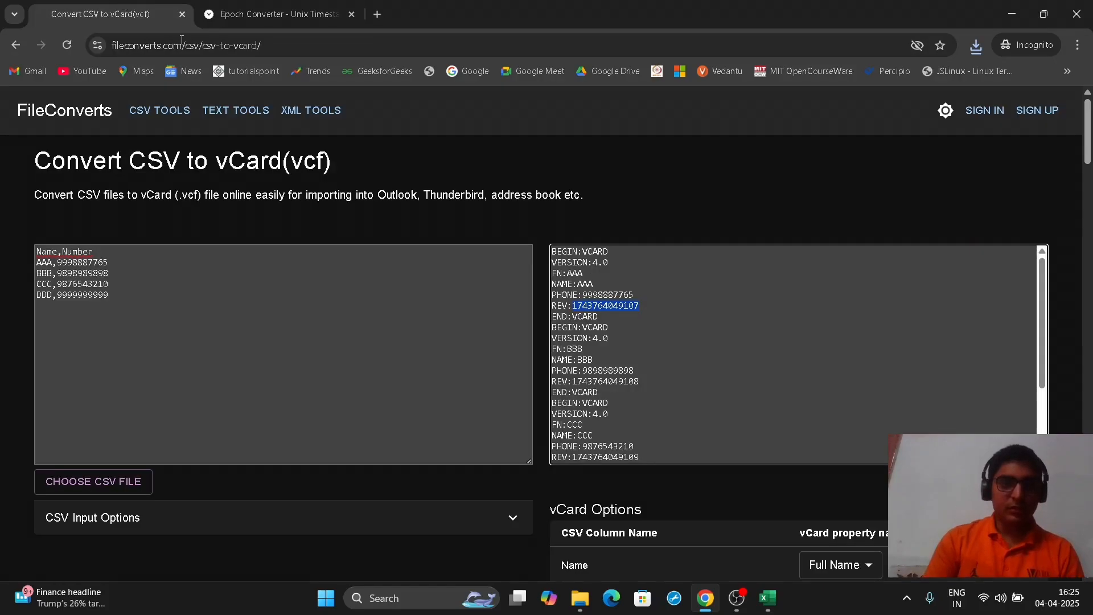
pyautogui.moveTo(582, 596)
pyautogui.click(530, 517)
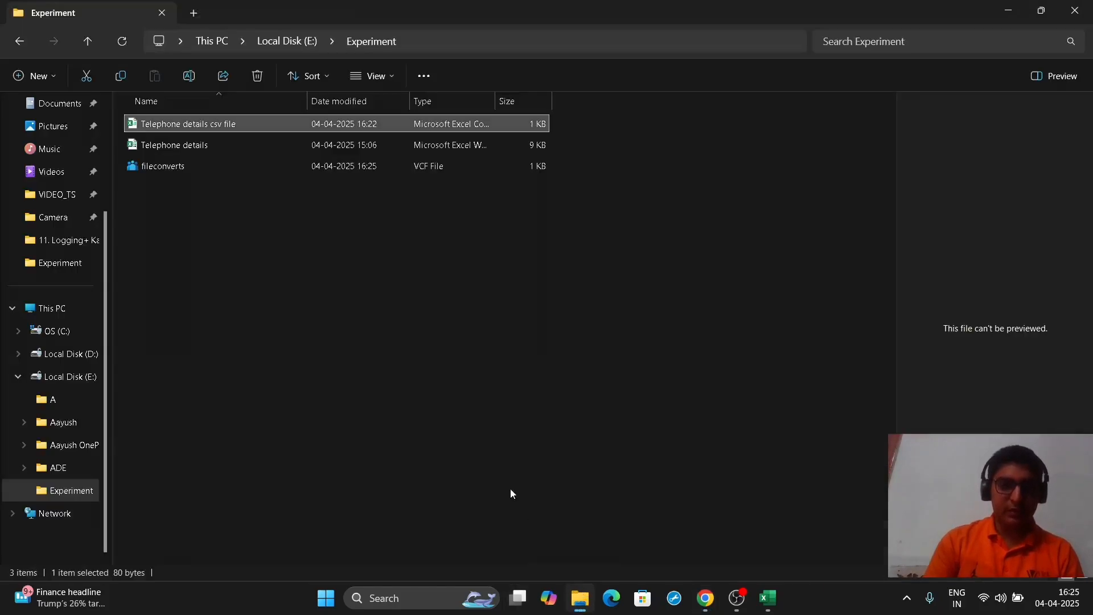
pyautogui.click(245, 210)
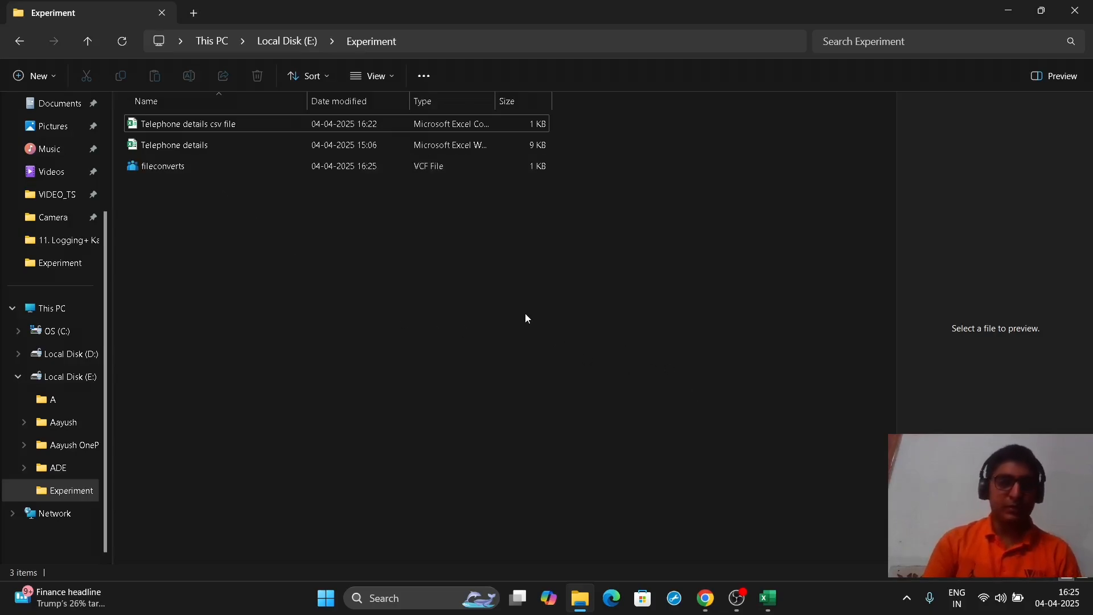
pyautogui.moveTo(737, 598)
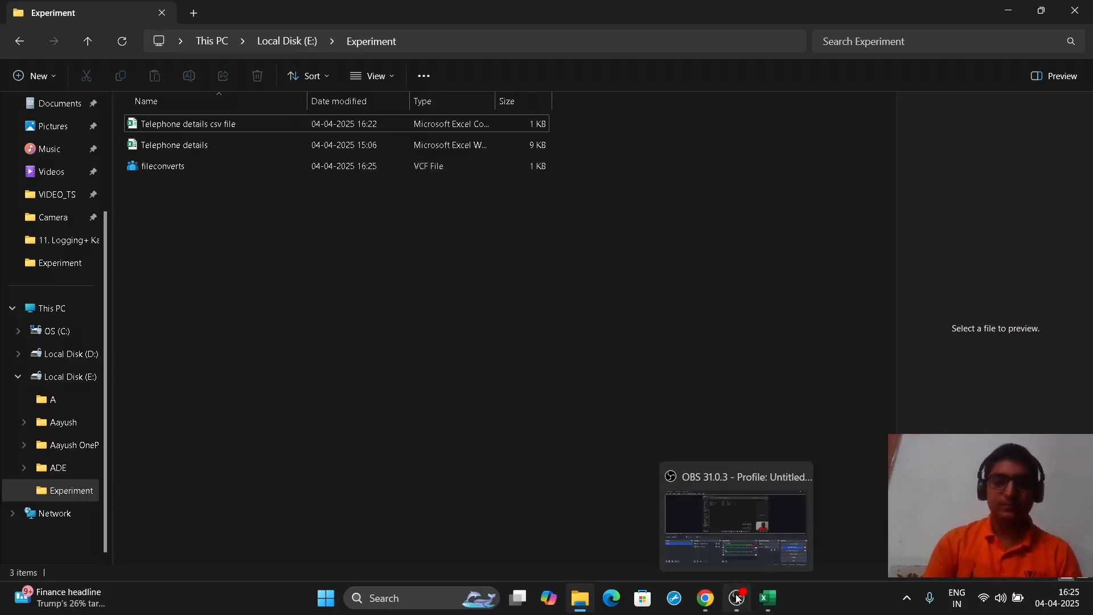